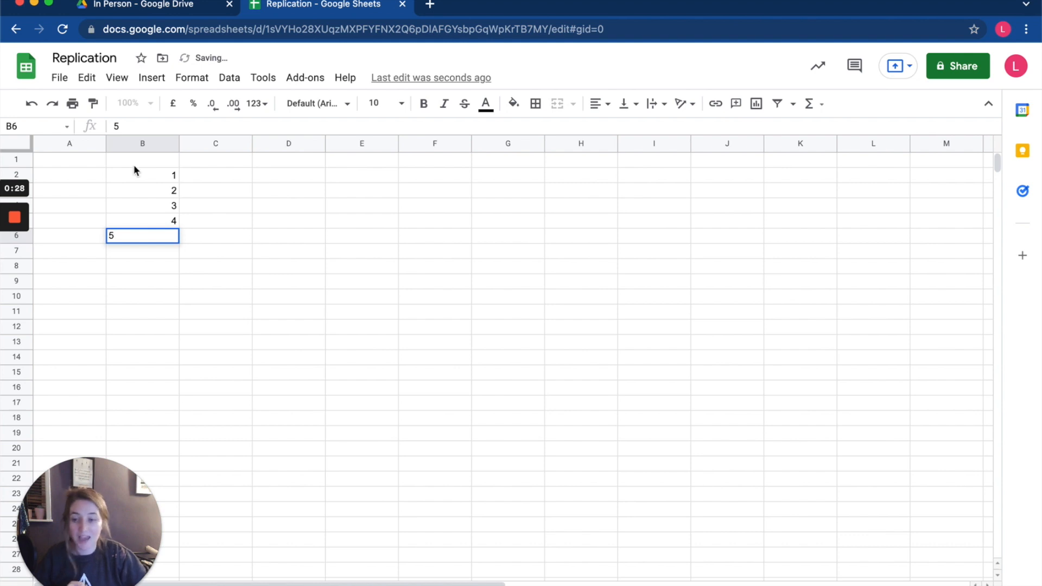
- Commit the 5 in B6 and extend the number series in B2:B6 down to B15 with autofill
{"action": "left_click", "coordinate": [223, 253]}
{"action": "left_click_drag", "start_coordinate": [168, 175], "coordinate": [160, 233]}
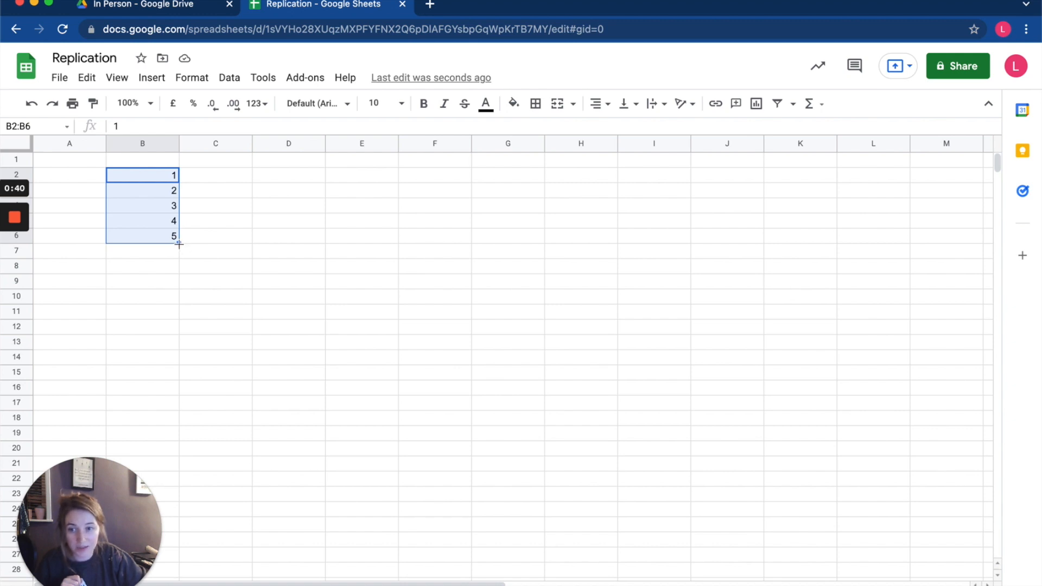
{"action": "left_click_drag", "start_coordinate": [179, 244], "coordinate": [174, 367]}
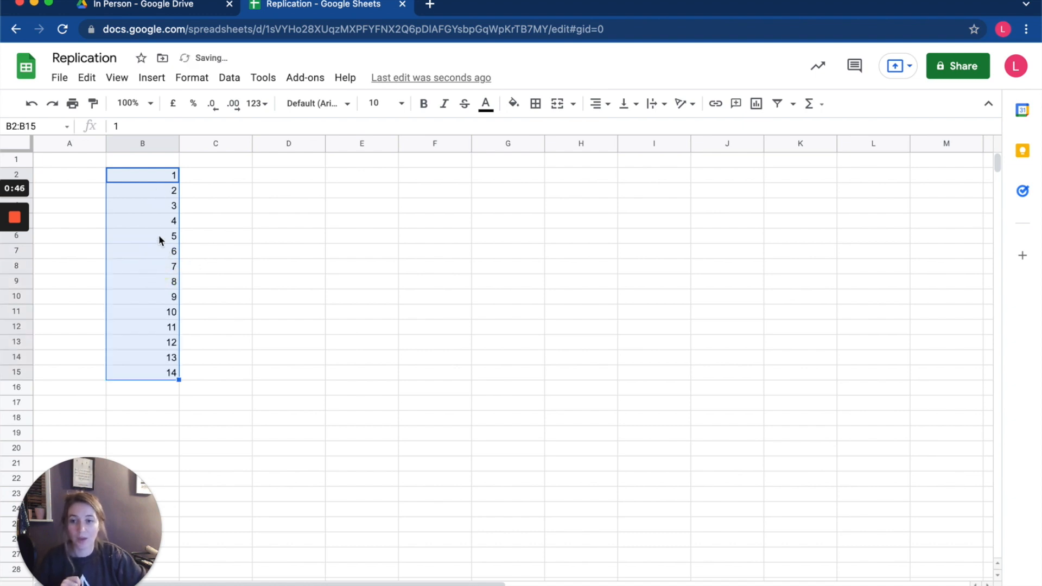
{"action": "left_click", "coordinate": [162, 266]}
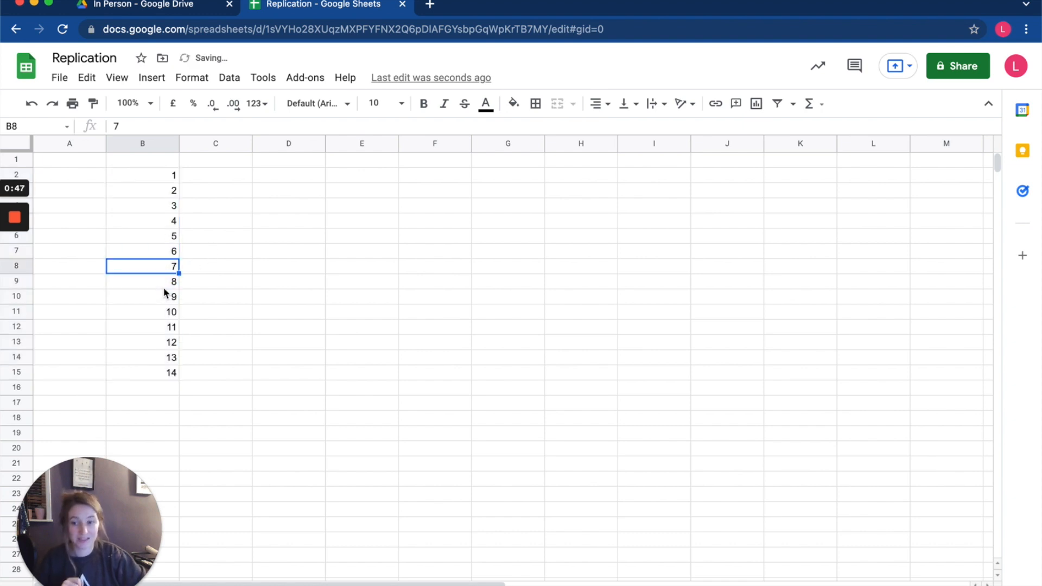
- Enter 1 in C2 and autofill it down column C to row 15, alongside the column B data
{"action": "left_click", "coordinate": [216, 175]}
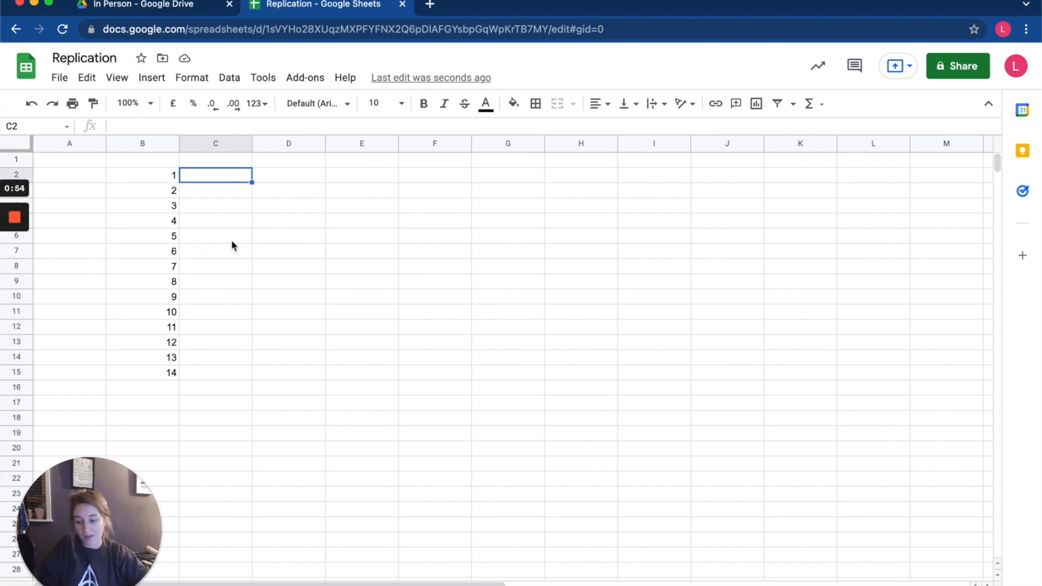
{"action": "type", "text": "1"}
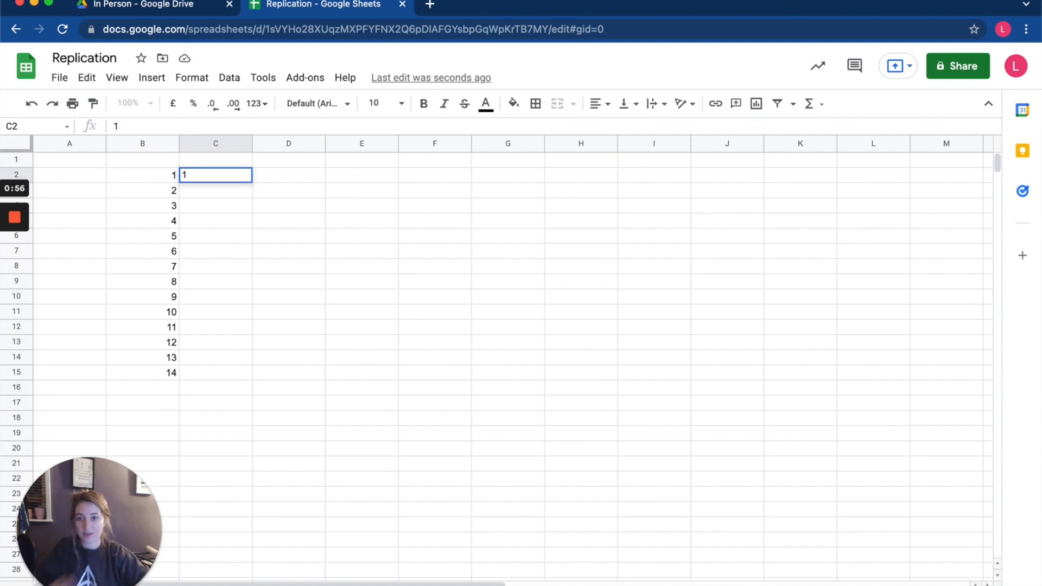
{"action": "left_click", "coordinate": [271, 188]}
{"action": "left_click", "coordinate": [239, 175]}
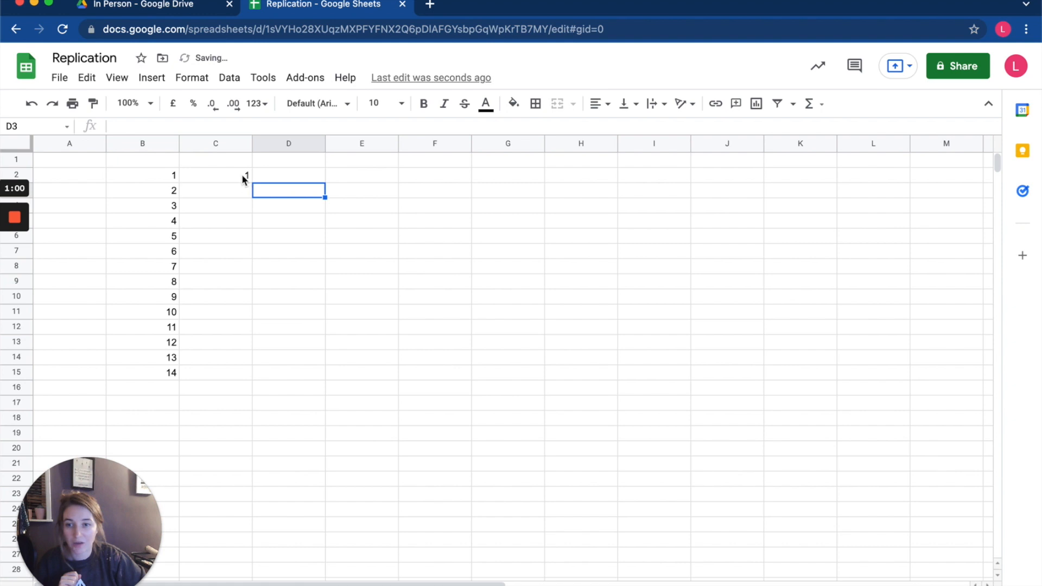
{"action": "left_click", "coordinate": [243, 174]}
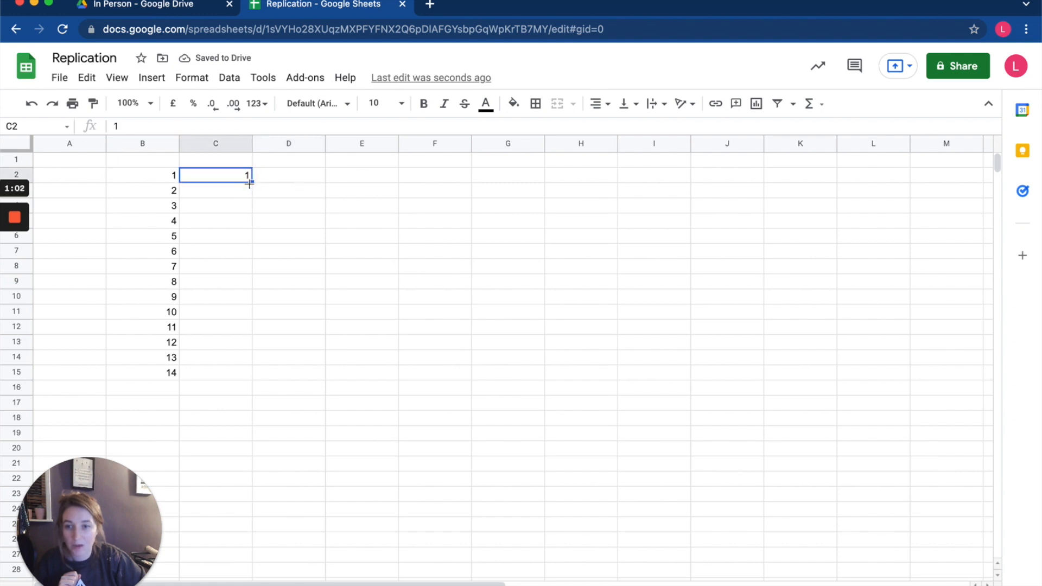
{"action": "left_click", "coordinate": [251, 183]}
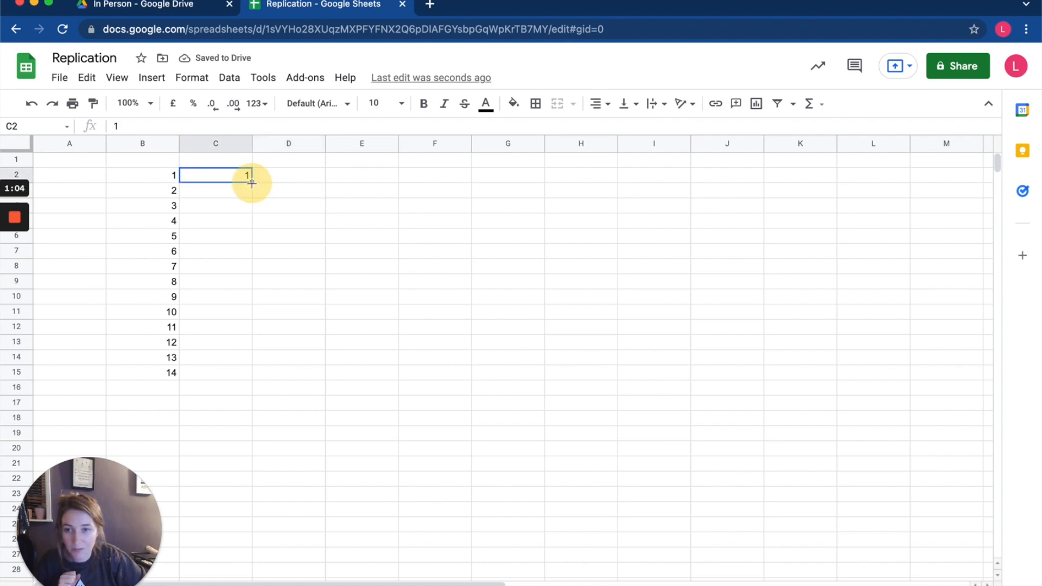
{"action": "double_click", "coordinate": [251, 183]}
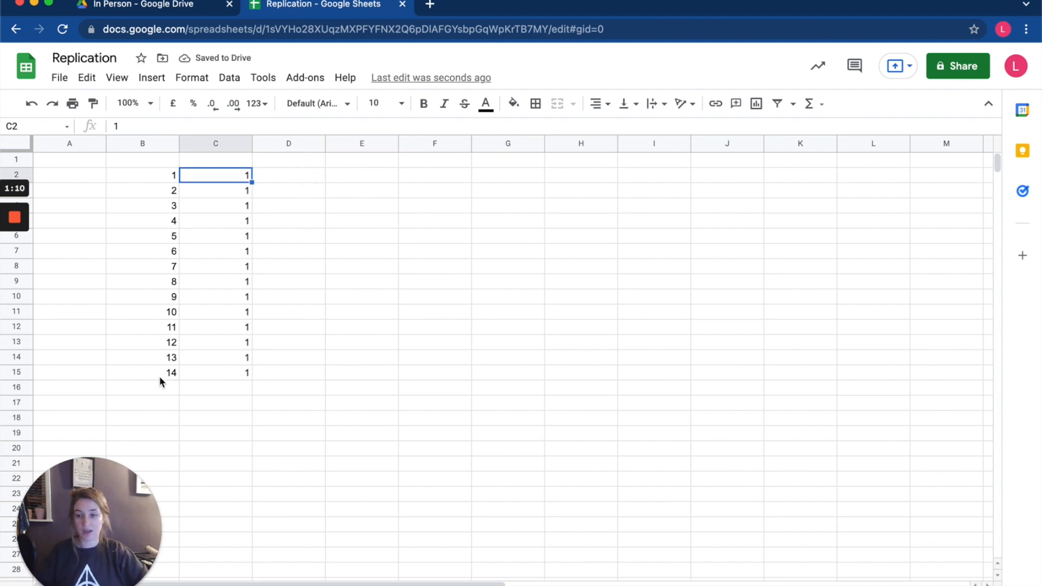
- Enter 1 in D2 and 2 in D3, and autofill the two-cell pattern down column D to row 15
{"action": "left_click", "coordinate": [303, 179]}
{"action": "left_click", "coordinate": [302, 175]}
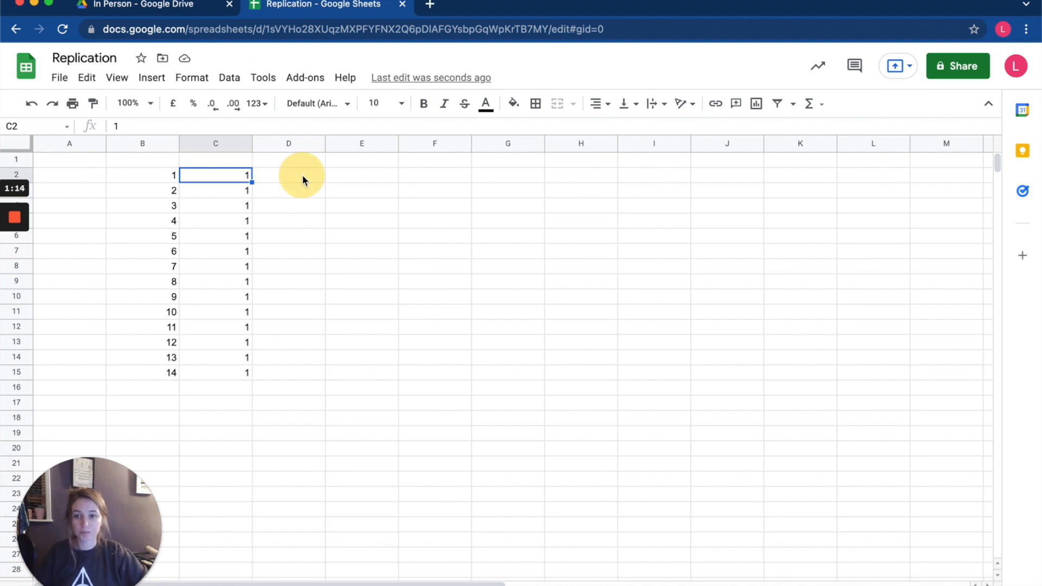
{"action": "double_click", "coordinate": [302, 175]}
{"action": "type", "text": "1"}
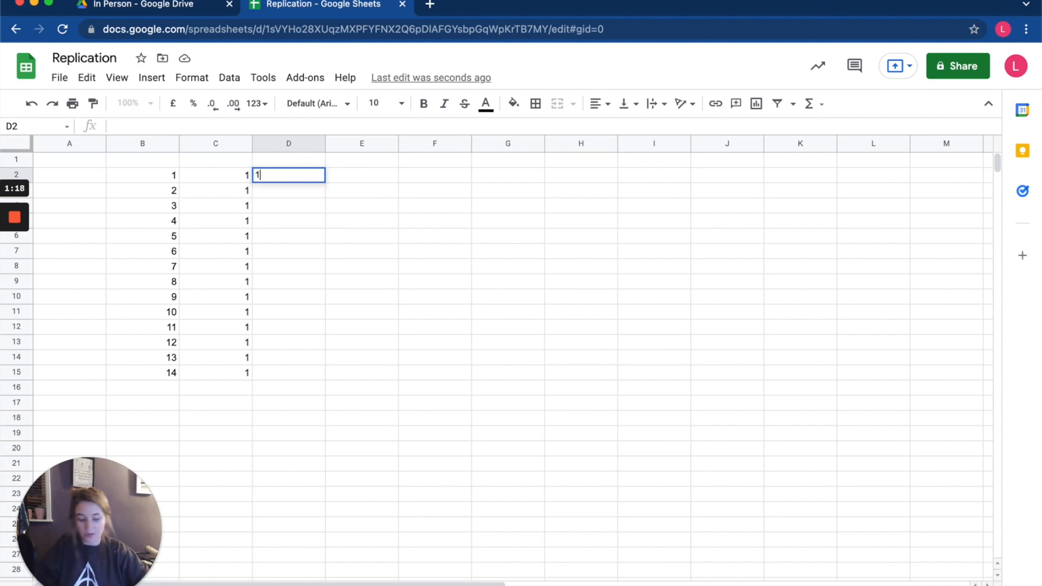
{"action": "key", "text": "Return"}
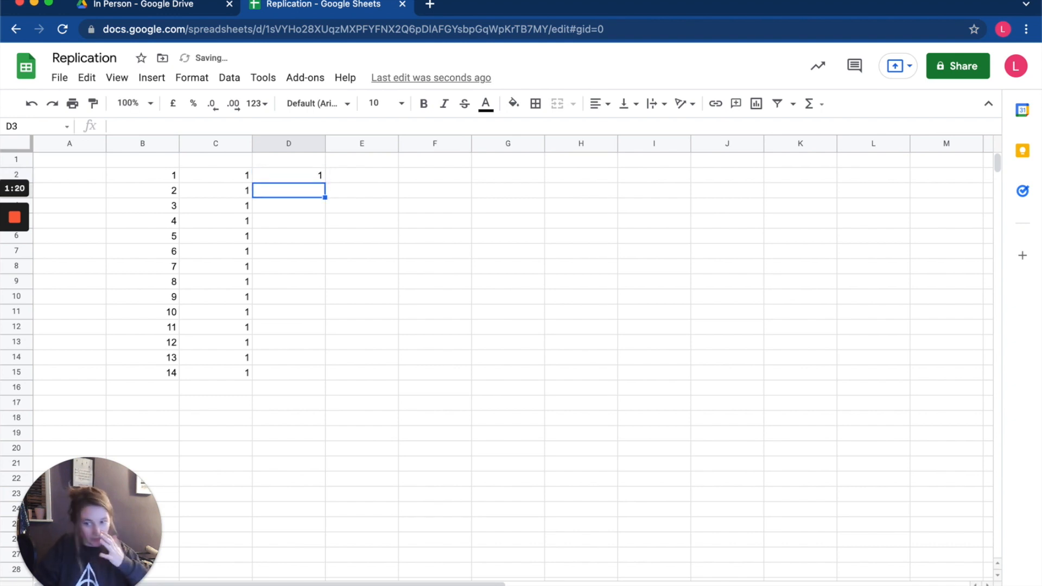
{"action": "type", "text": "2"}
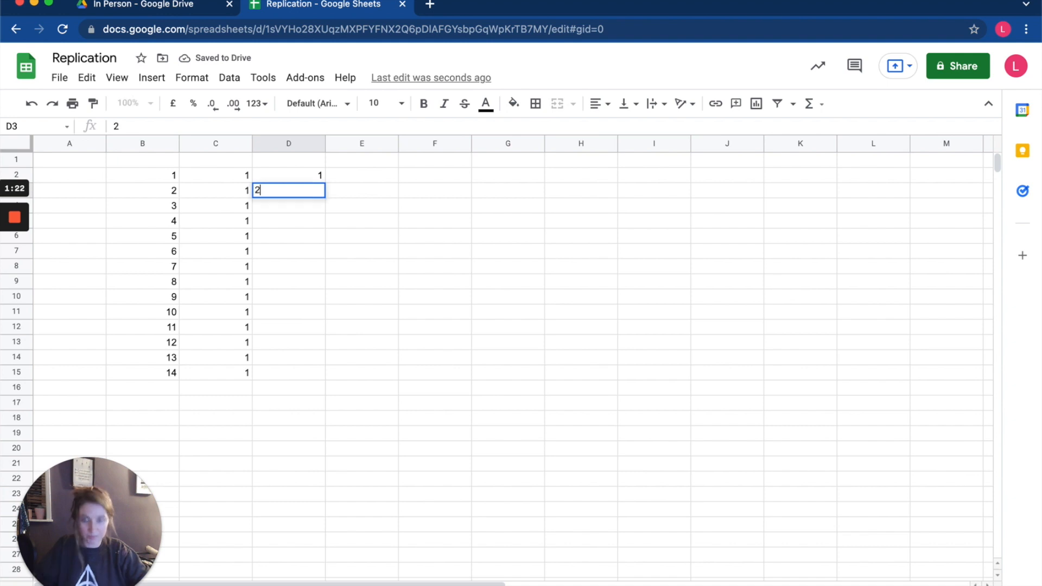
{"action": "left_click", "coordinate": [294, 199]}
{"action": "left_click_drag", "start_coordinate": [302, 180], "coordinate": [299, 196]}
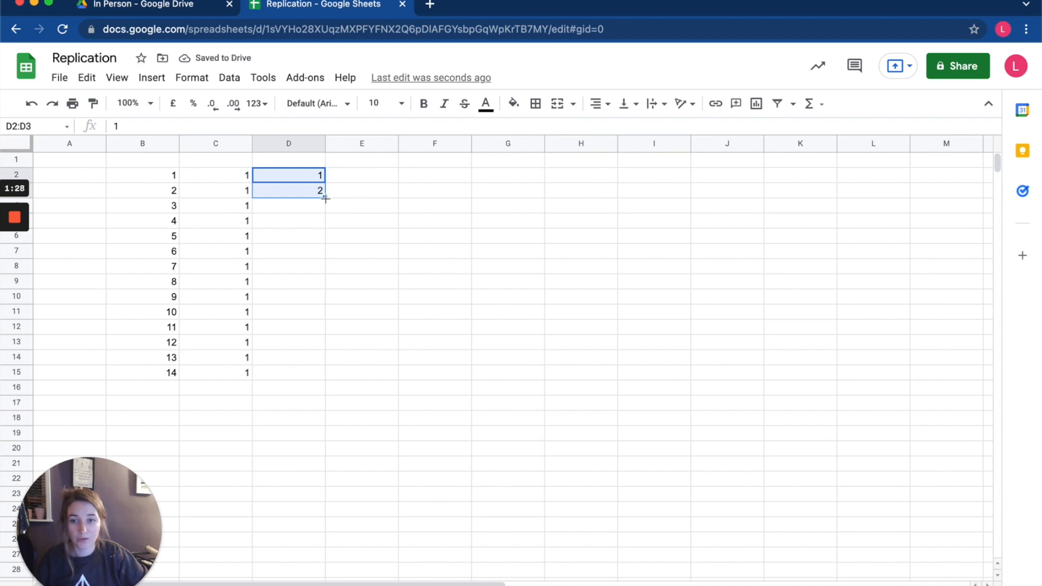
{"action": "left_click", "coordinate": [325, 198]}
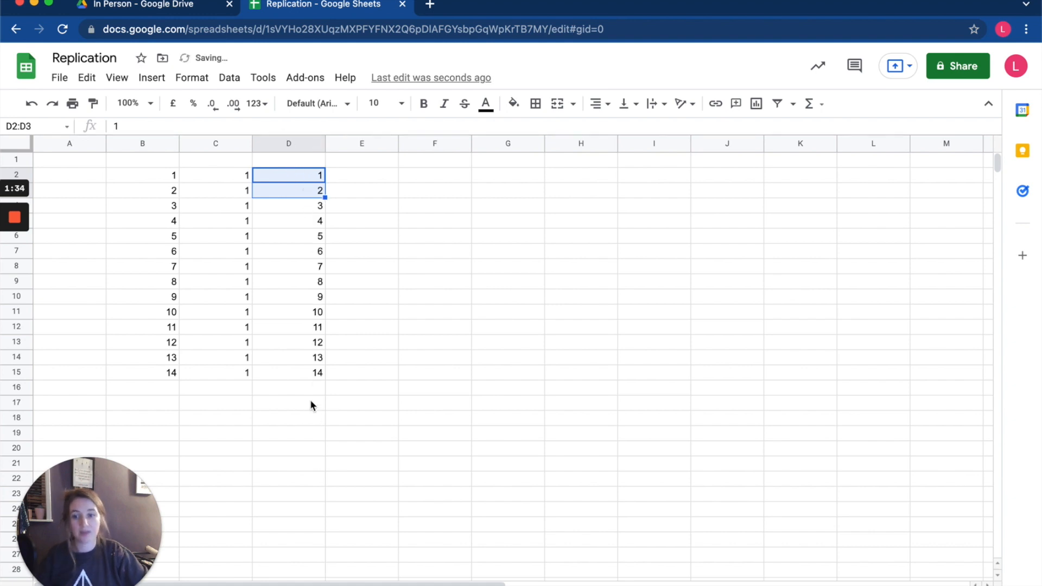
- Enter the date 12/12/12 in E2 and autofill consecutive dates down column E to row 15
{"action": "left_click", "coordinate": [379, 179]}
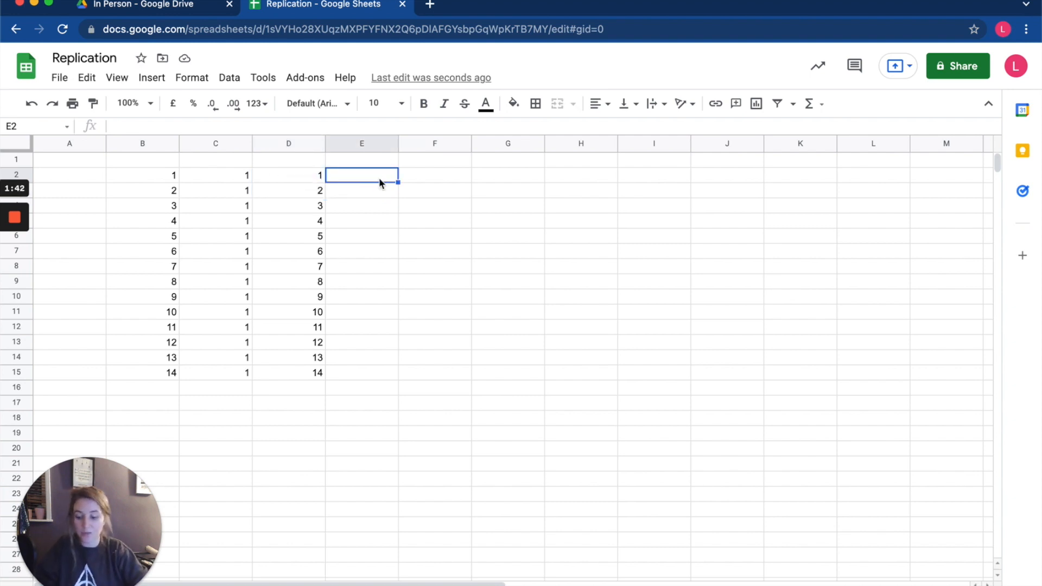
{"action": "type", "text": "12/12/12"}
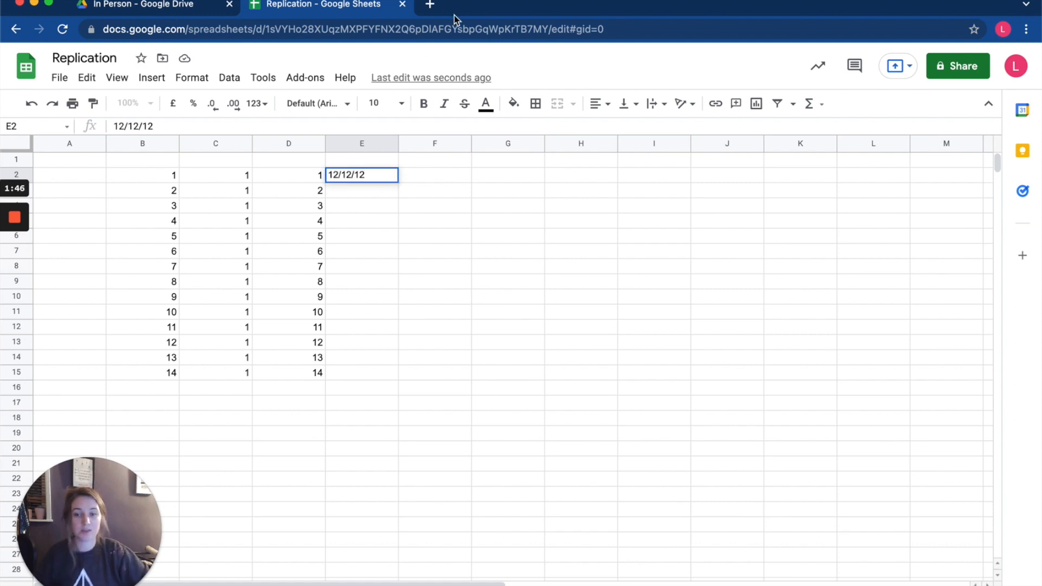
{"action": "left_click", "coordinate": [434, 206]}
{"action": "left_click", "coordinate": [364, 172]}
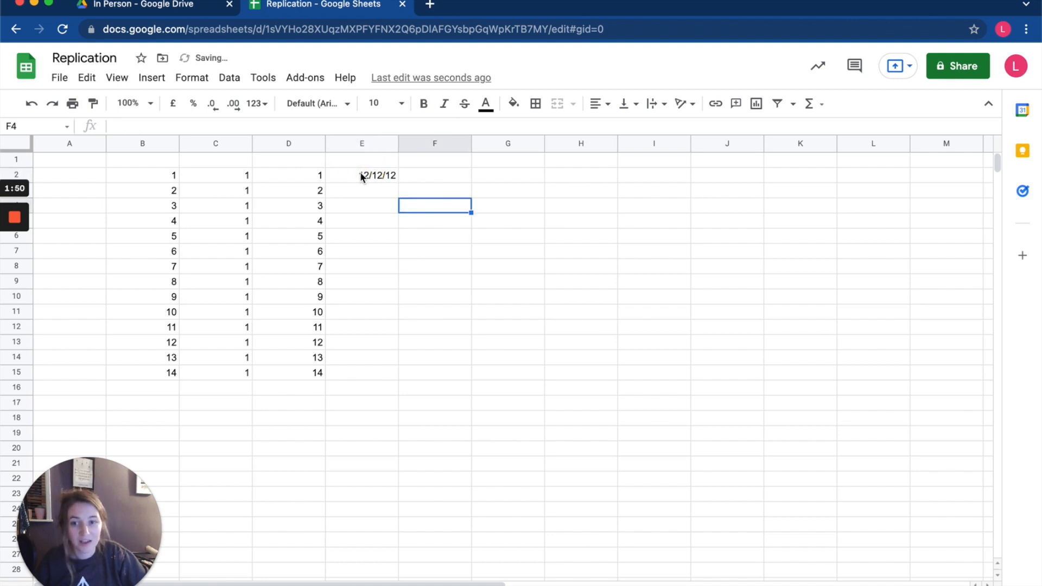
{"action": "left_click", "coordinate": [362, 175]}
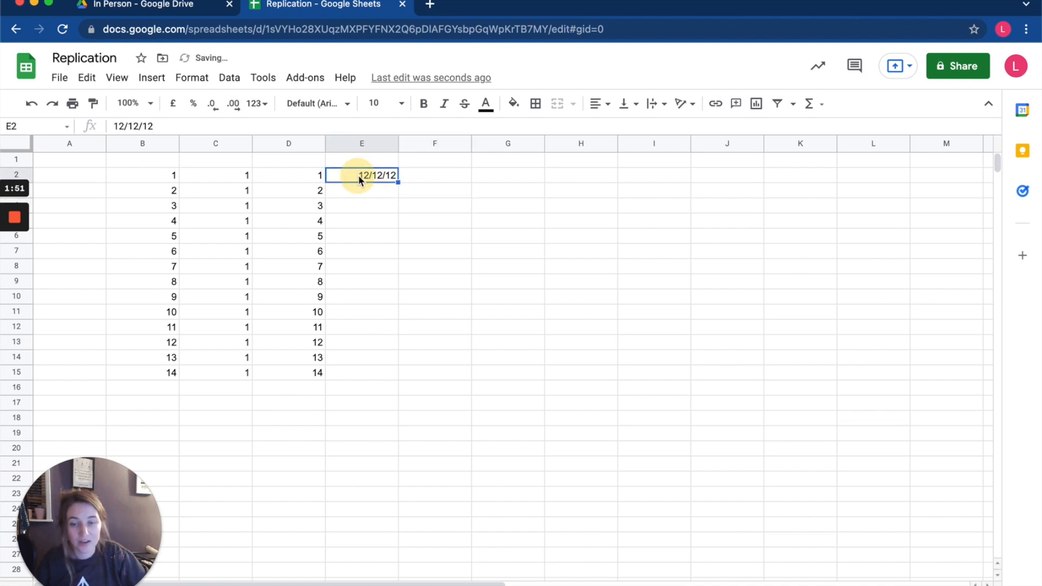
{"action": "left_click", "coordinate": [397, 182]}
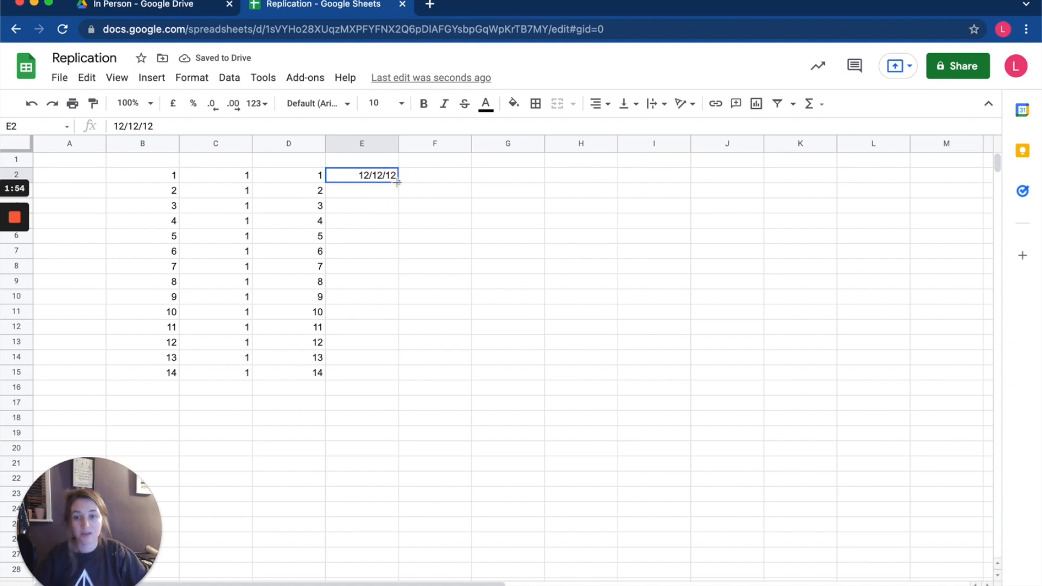
{"action": "double_click", "coordinate": [397, 183]}
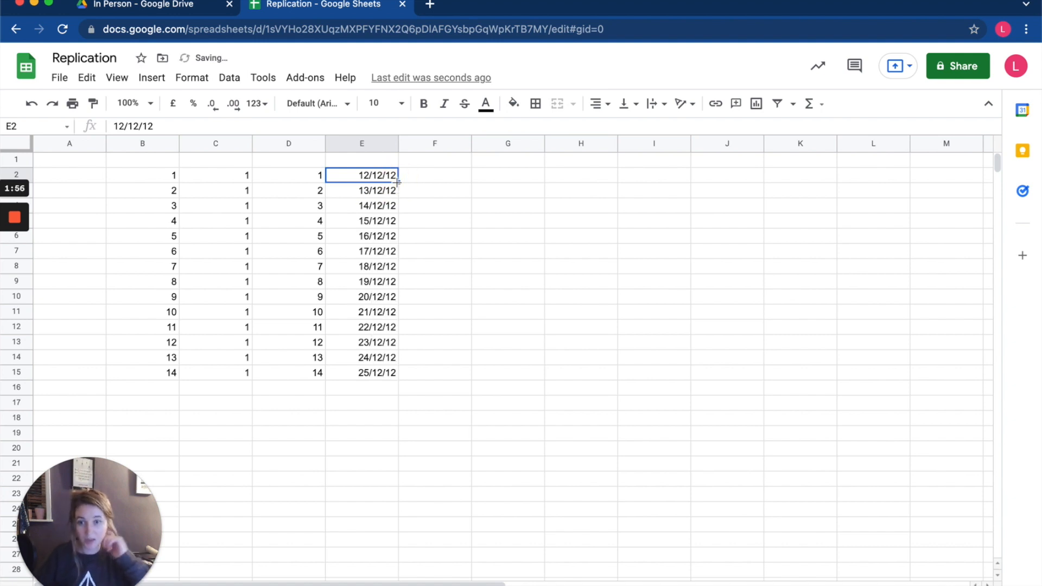
- Enter the weekday abbreviations Mon in F2 and Tues in F3
{"action": "left_click", "coordinate": [445, 177]}
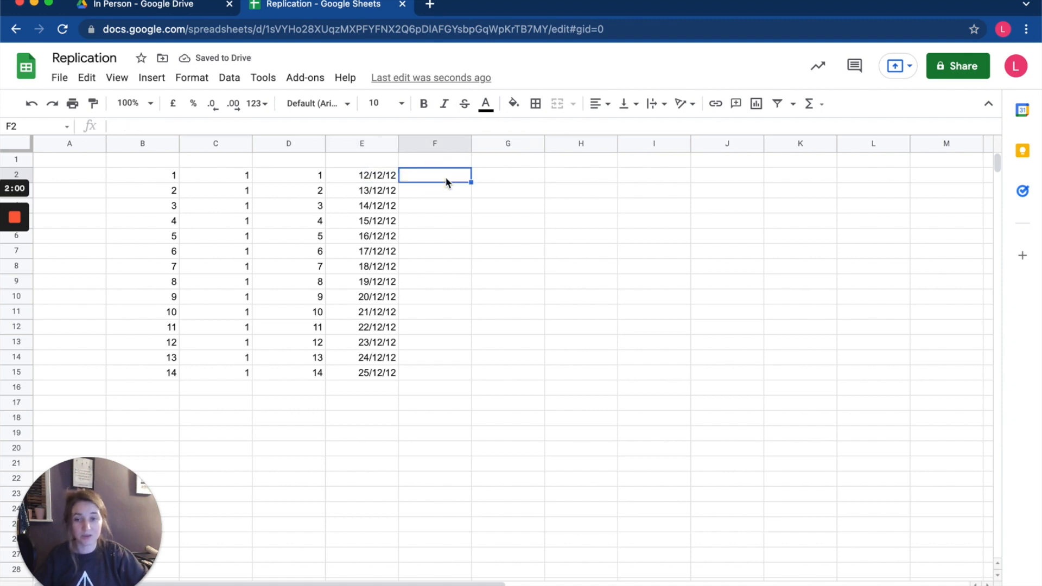
{"action": "type", "text": "Mon"}
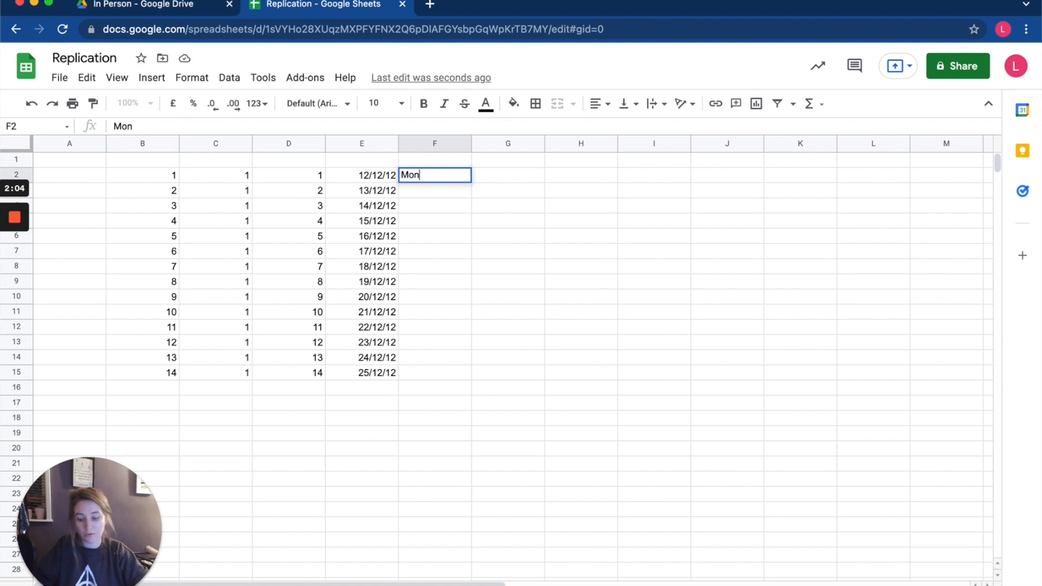
{"action": "key", "text": "Return"}
{"action": "type", "text": "Tues"}
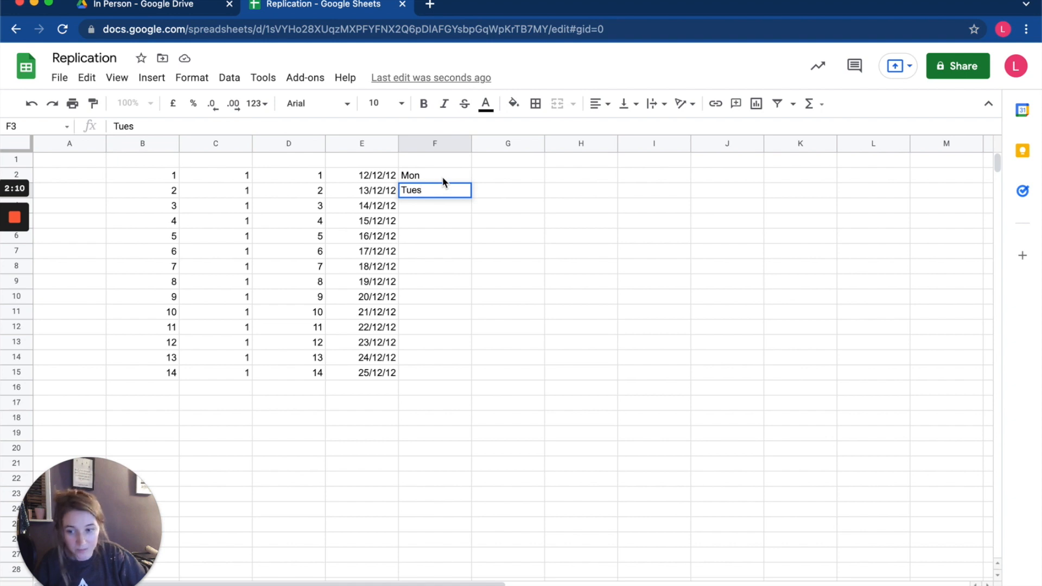
{"action": "left_click", "coordinate": [445, 195]}
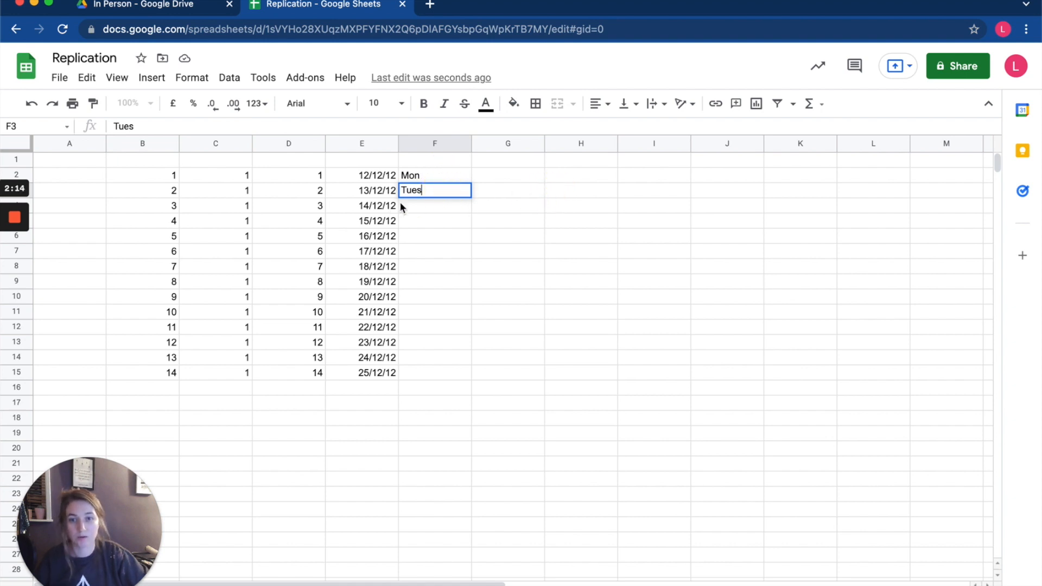
{"action": "left_click", "coordinate": [434, 225]}
{"action": "key", "text": "Tab"}
{"action": "key", "text": "Tab"}
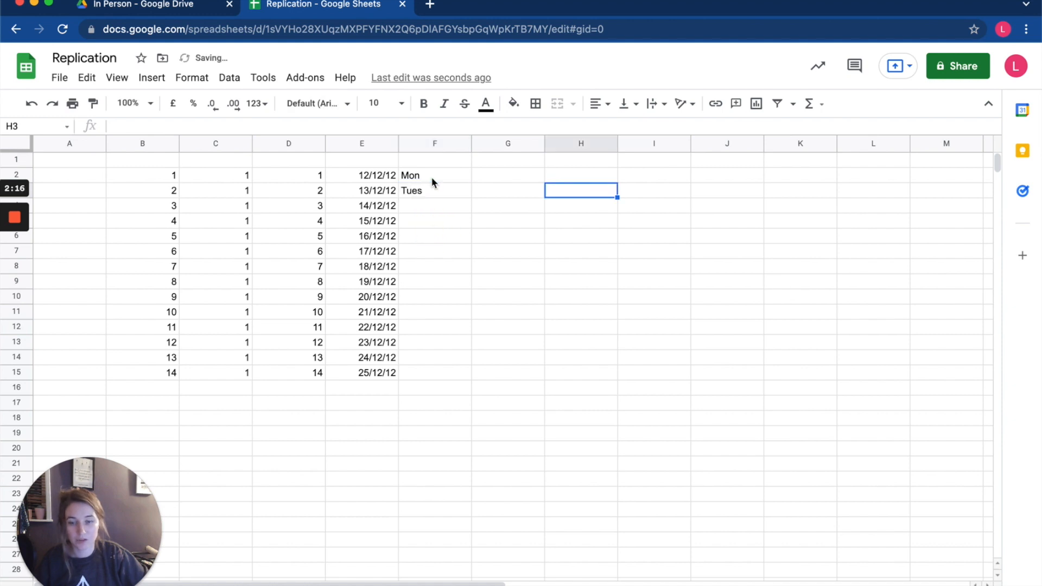
- Autofill the weekday pattern in F2:F3 down column F to row 15
{"action": "left_click", "coordinate": [430, 175]}
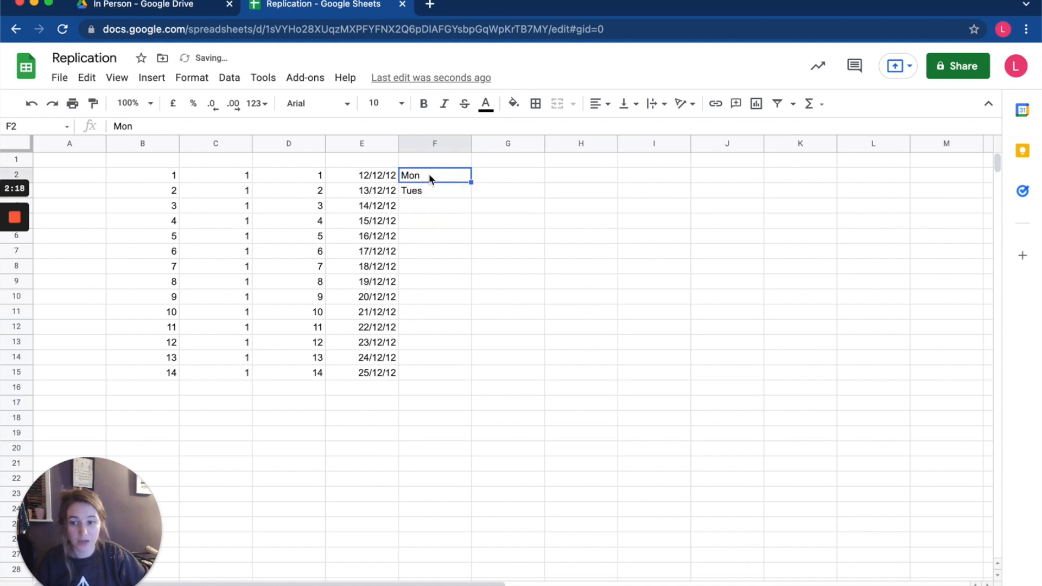
{"action": "left_click_drag", "start_coordinate": [429, 173], "coordinate": [431, 194]}
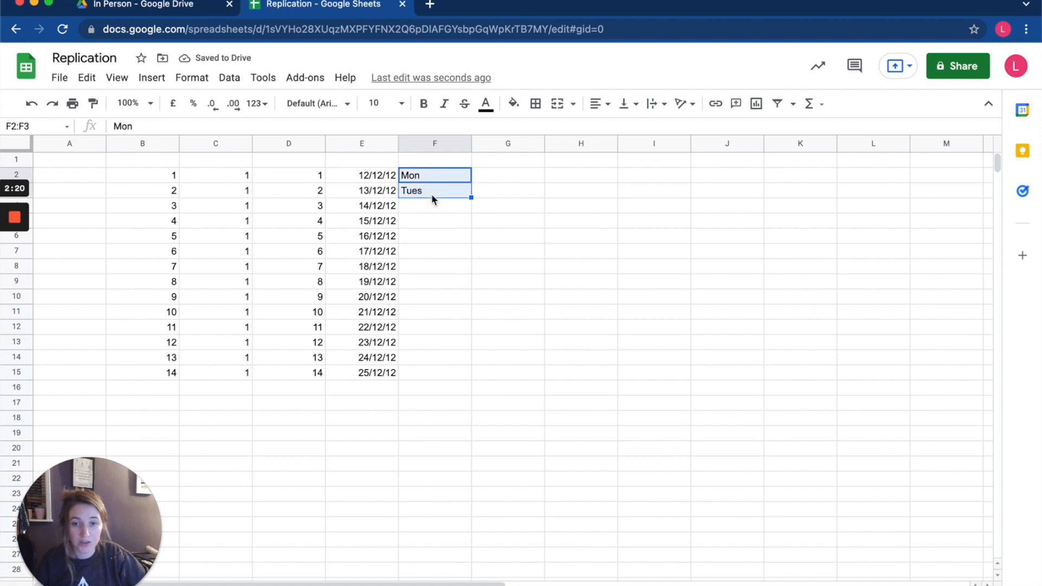
{"action": "left_click", "coordinate": [470, 200]}
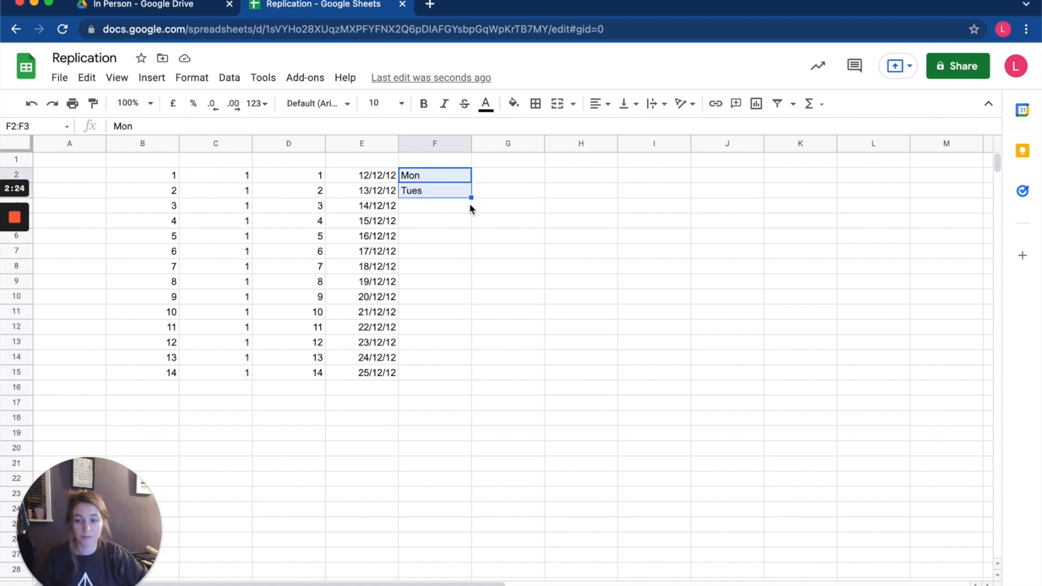
{"action": "double_click", "coordinate": [470, 199]}
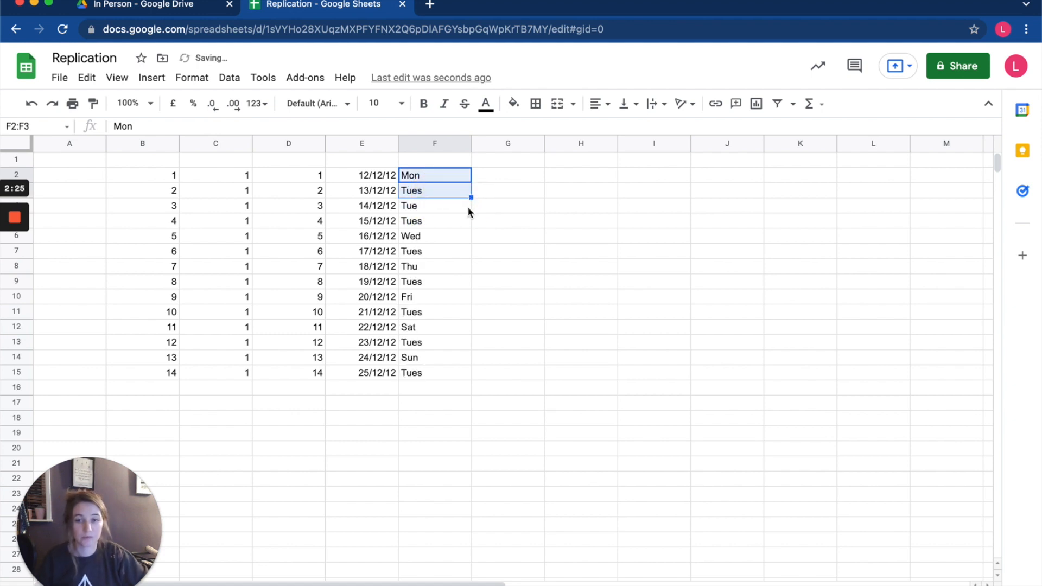
{"action": "left_click", "coordinate": [420, 179]}
{"action": "left_click", "coordinate": [420, 179]}
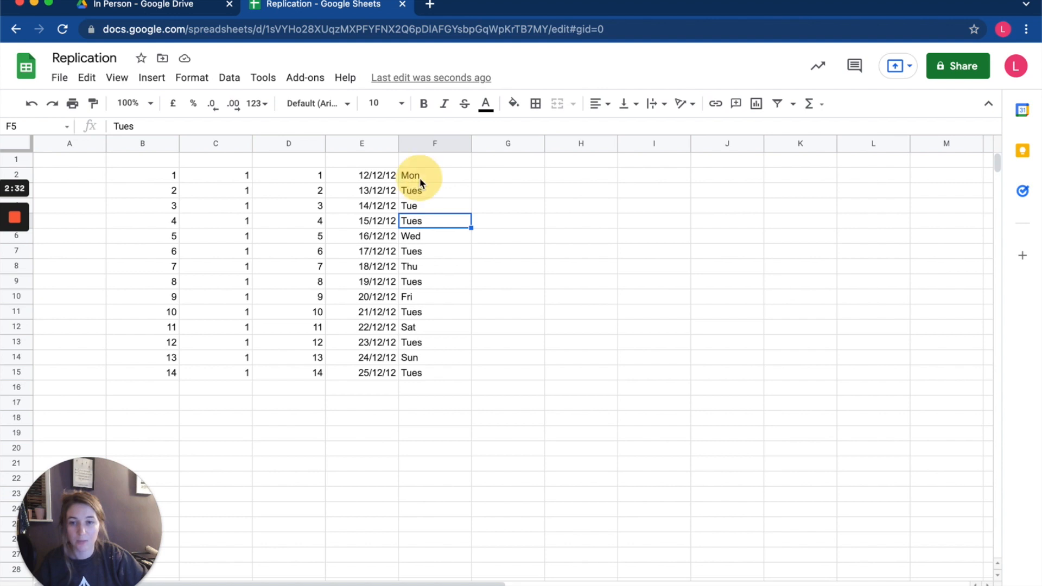
{"action": "double_click", "coordinate": [421, 179]}
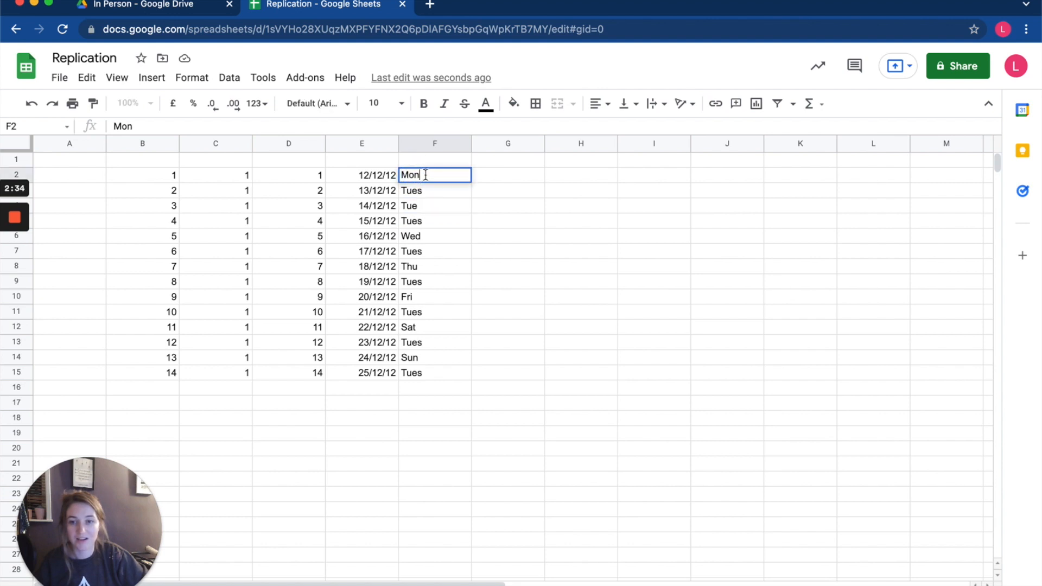
{"action": "left_click", "coordinate": [449, 202]}
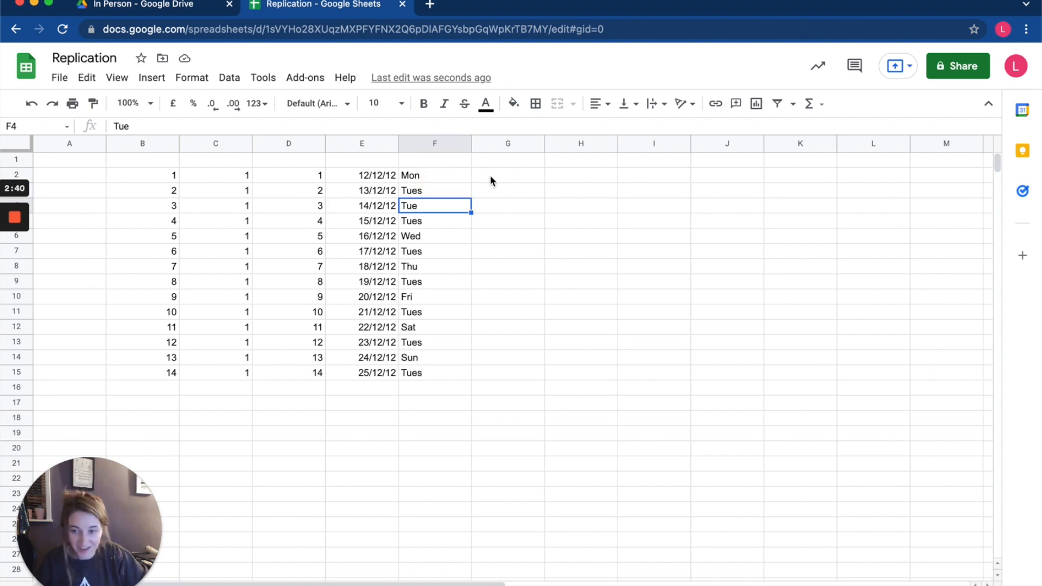
{"action": "left_click", "coordinate": [409, 198]}
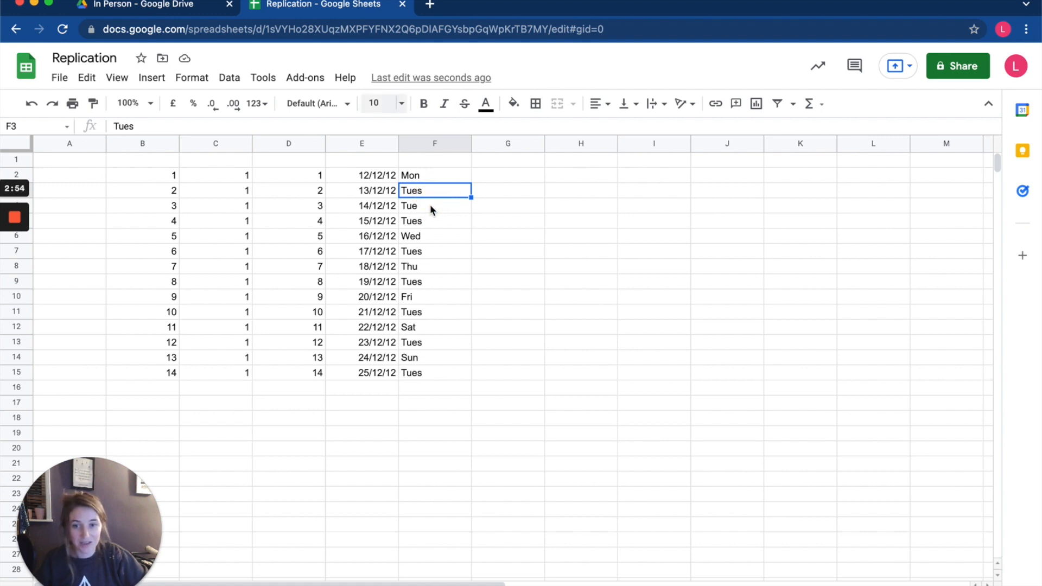
{"action": "key", "text": "Down"}
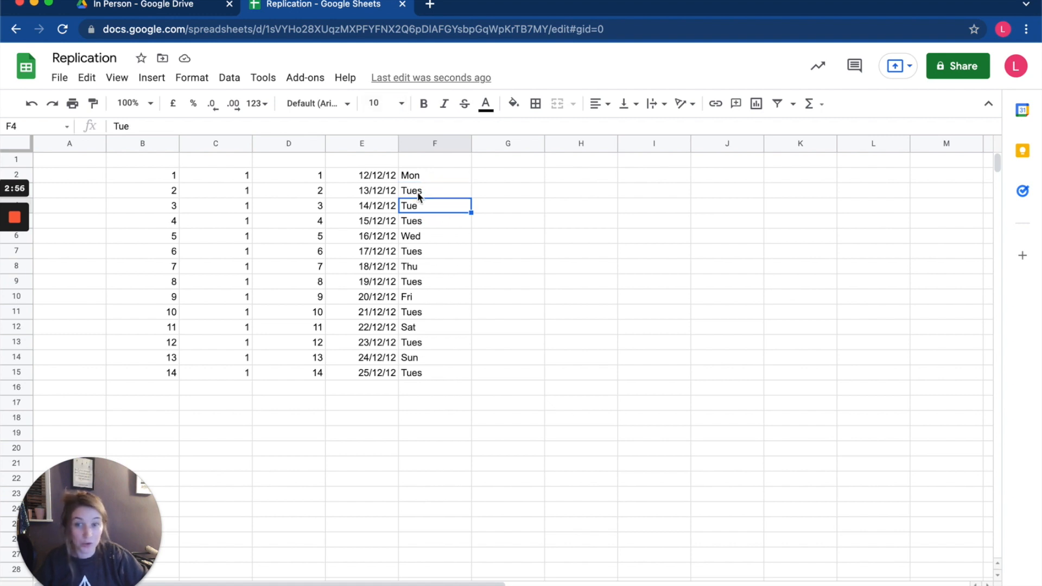
- Enter Mon in G2 and Tue in G3, and autofill the weekday pattern down column G to row 15
{"action": "left_click", "coordinate": [483, 183]}
{"action": "type", "text": "Mon"}
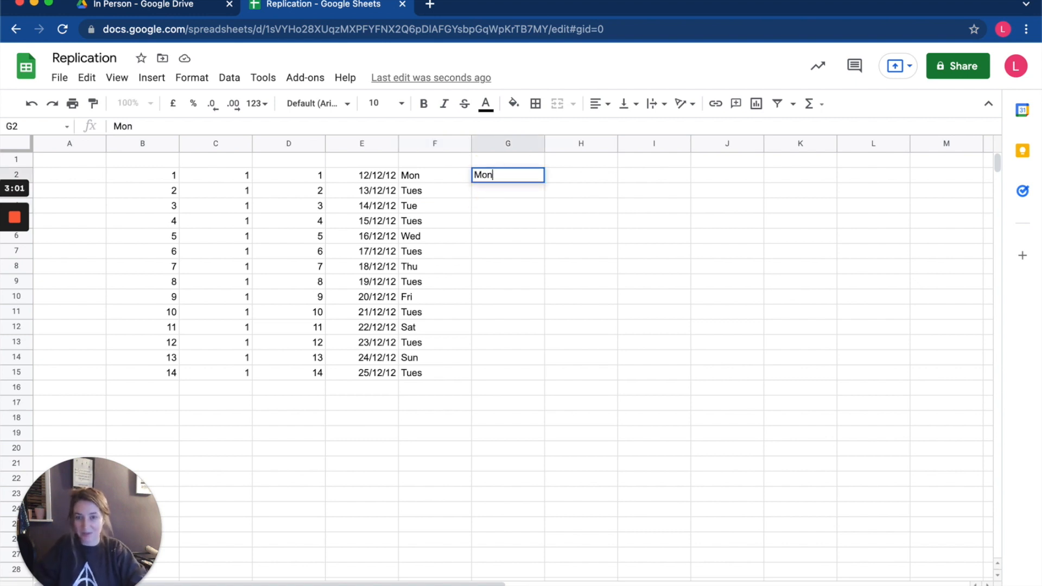
{"action": "key", "text": "Return"}
{"action": "type", "text": "Tue"}
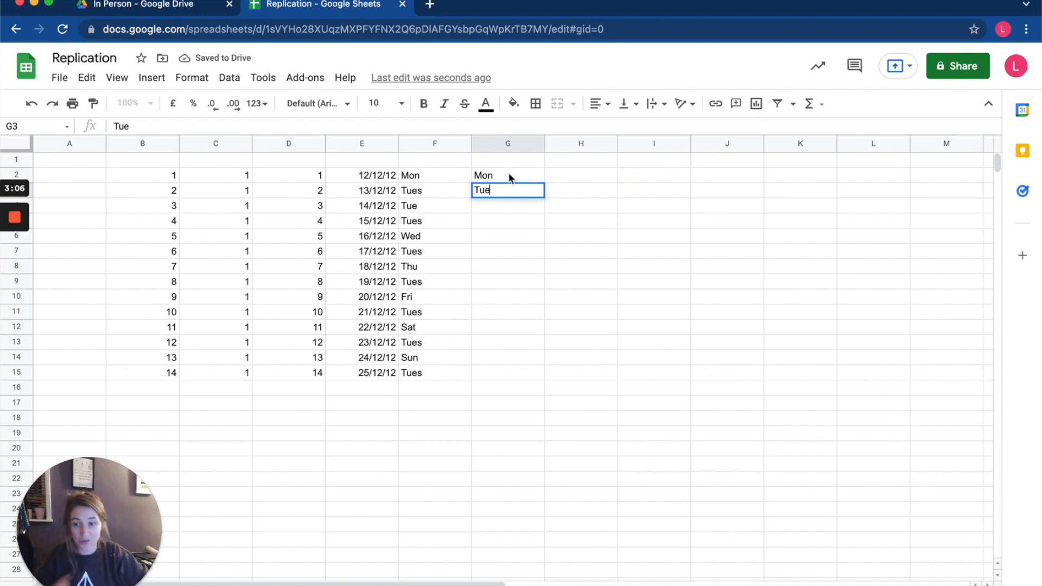
{"action": "left_click_drag", "start_coordinate": [509, 176], "coordinate": [509, 193]}
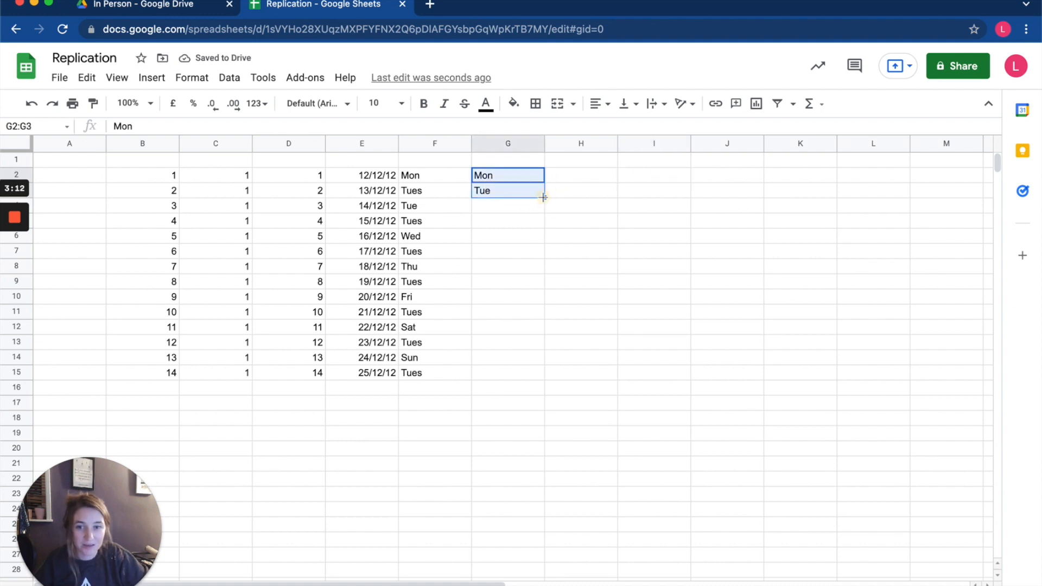
{"action": "double_click", "coordinate": [543, 197]}
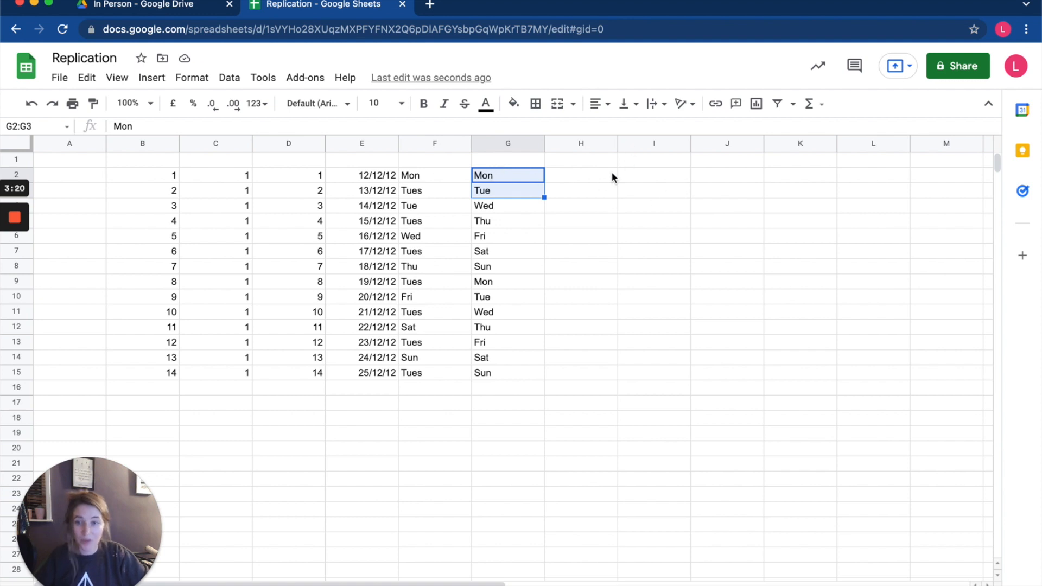
- Enter Pass in H2 and Fail in H3, and autofill the alternating pattern down column H to row 15
{"action": "left_click", "coordinate": [588, 180]}
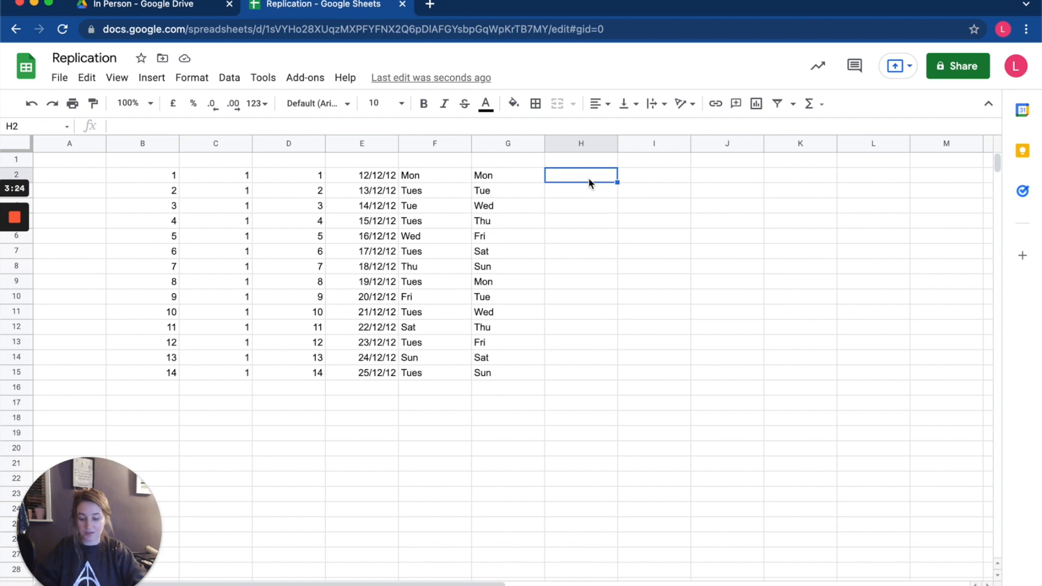
{"action": "type", "text": "Pass"}
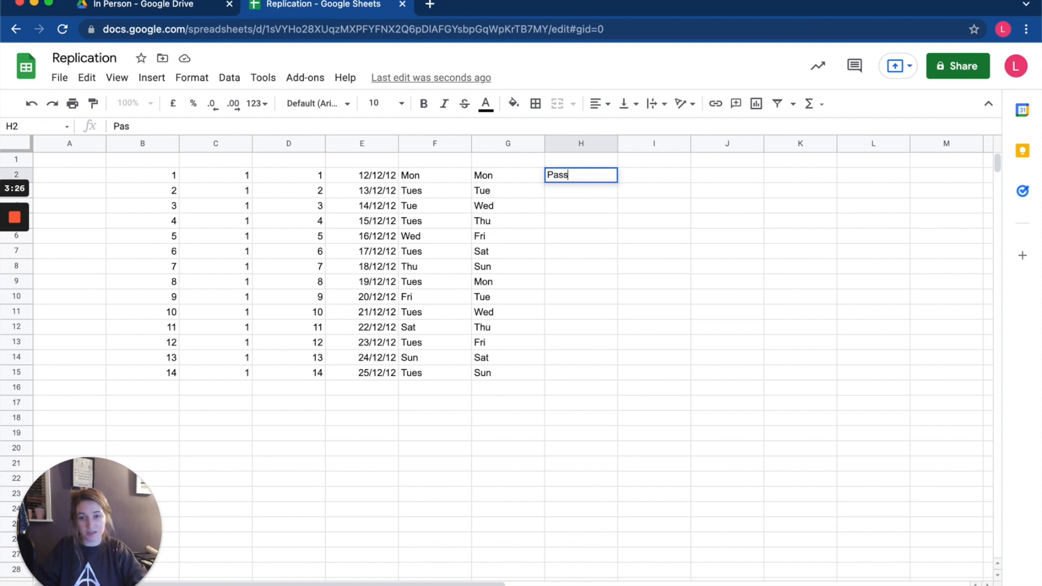
{"action": "key", "text": "Return"}
{"action": "type", "text": "Fail"}
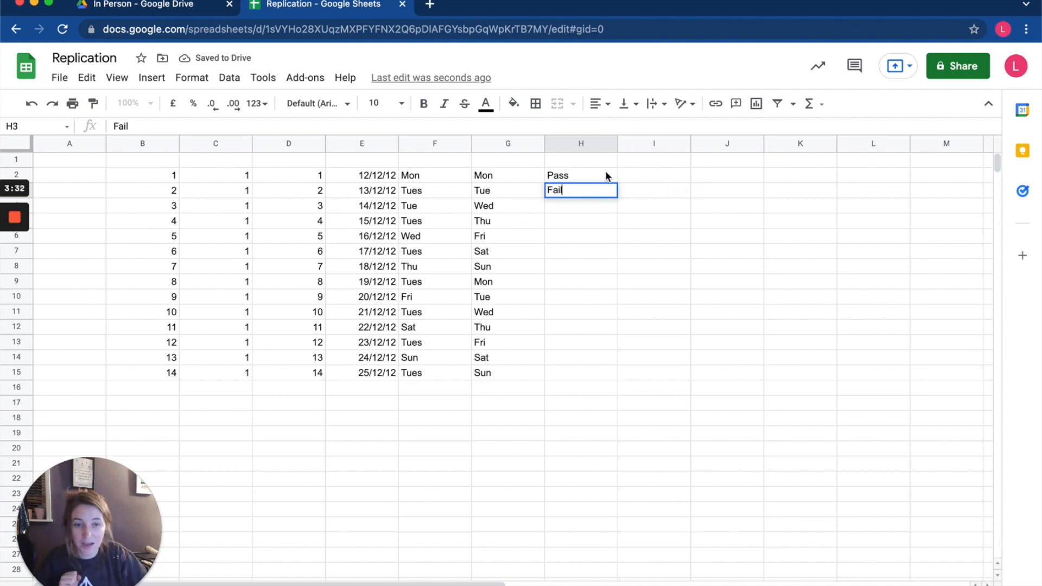
{"action": "key", "text": "Tab"}
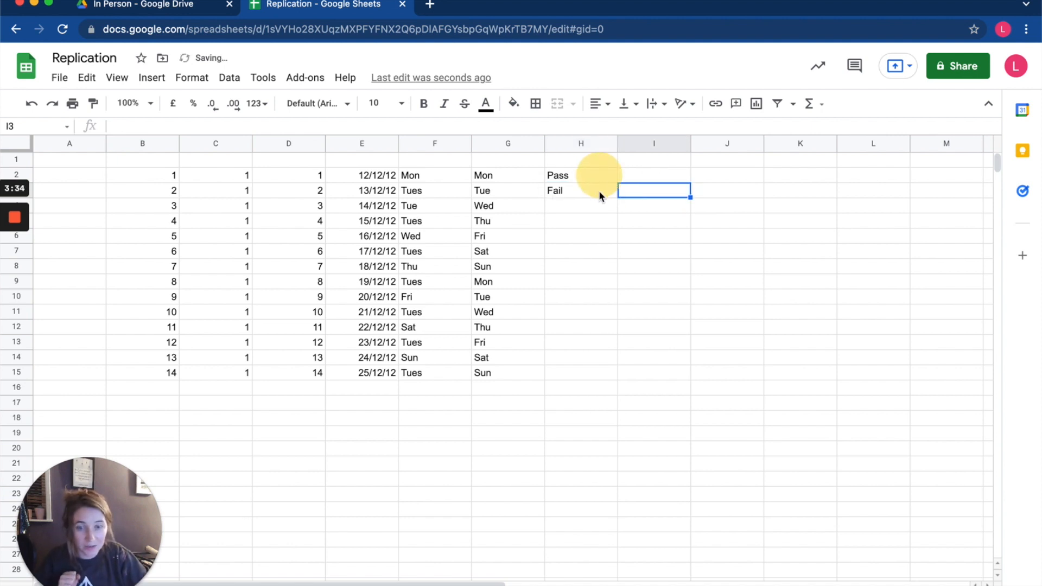
{"action": "left_click_drag", "start_coordinate": [597, 175], "coordinate": [604, 189]}
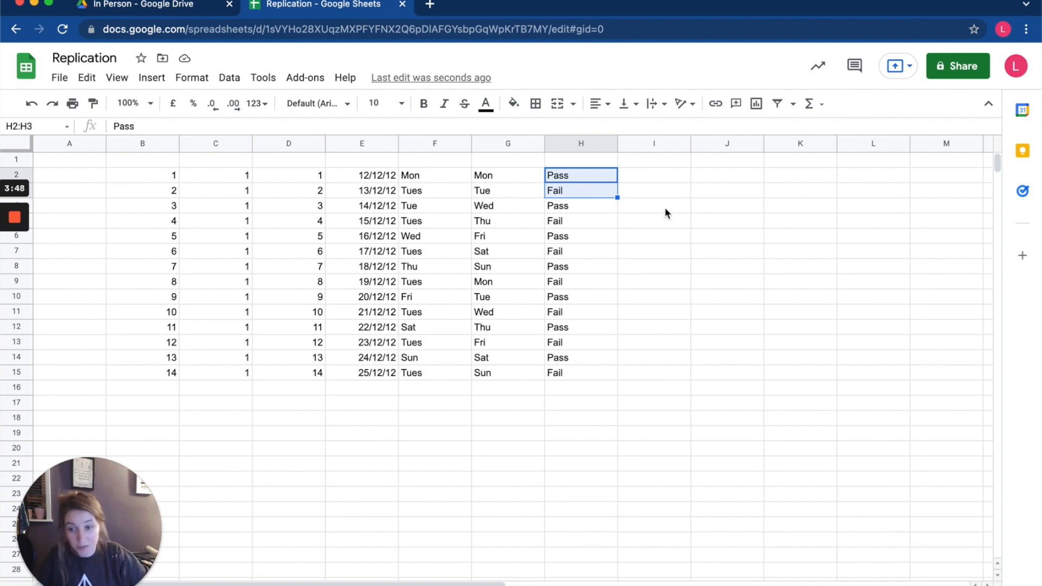
- Enter the formula =sum(B2:D2) in I2 and autofill it down column I to row 15
{"action": "left_click", "coordinate": [668, 177]}
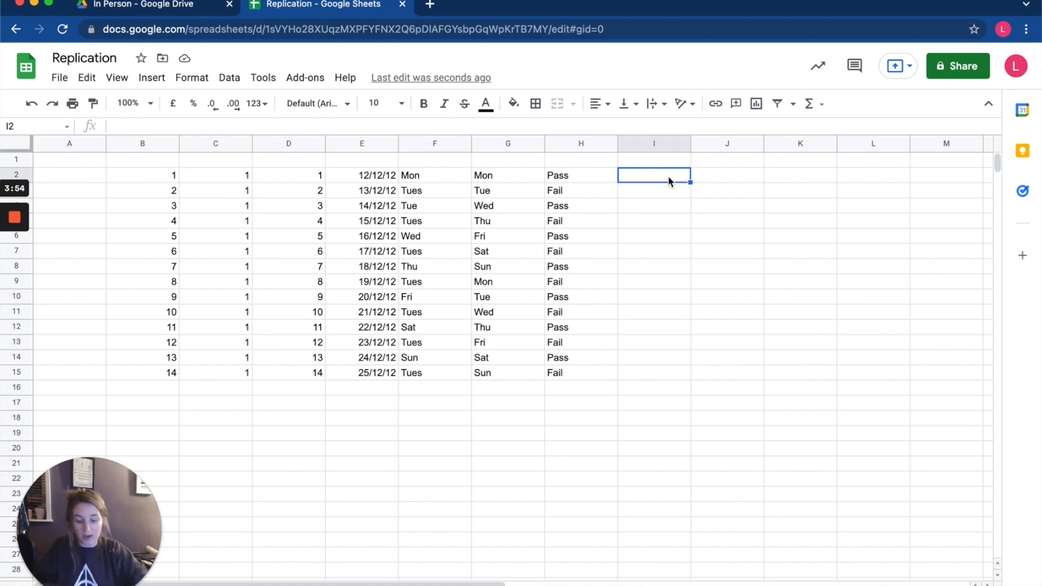
{"action": "type", "text": "="}
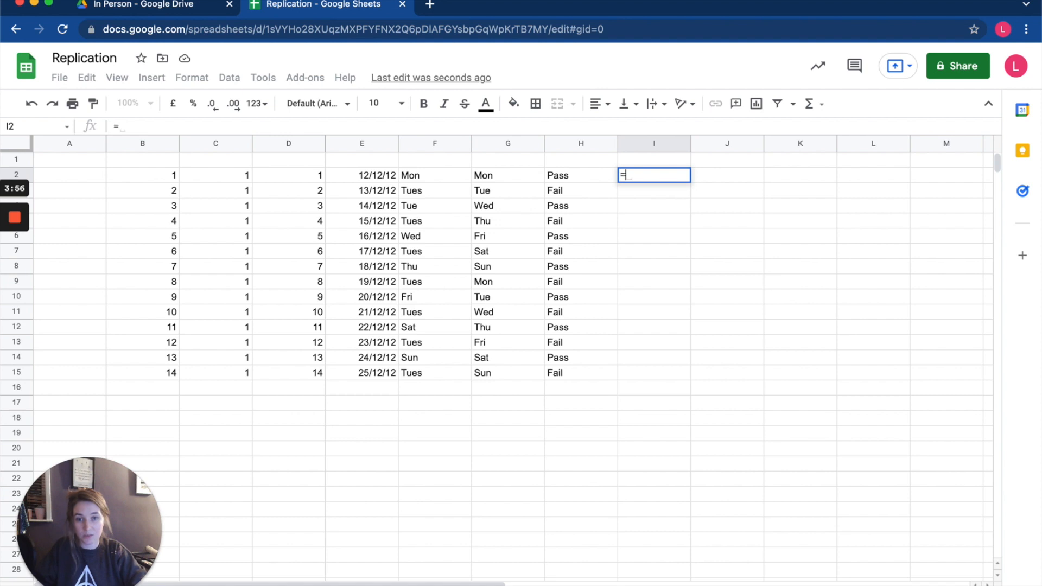
{"action": "type", "text": "sum("}
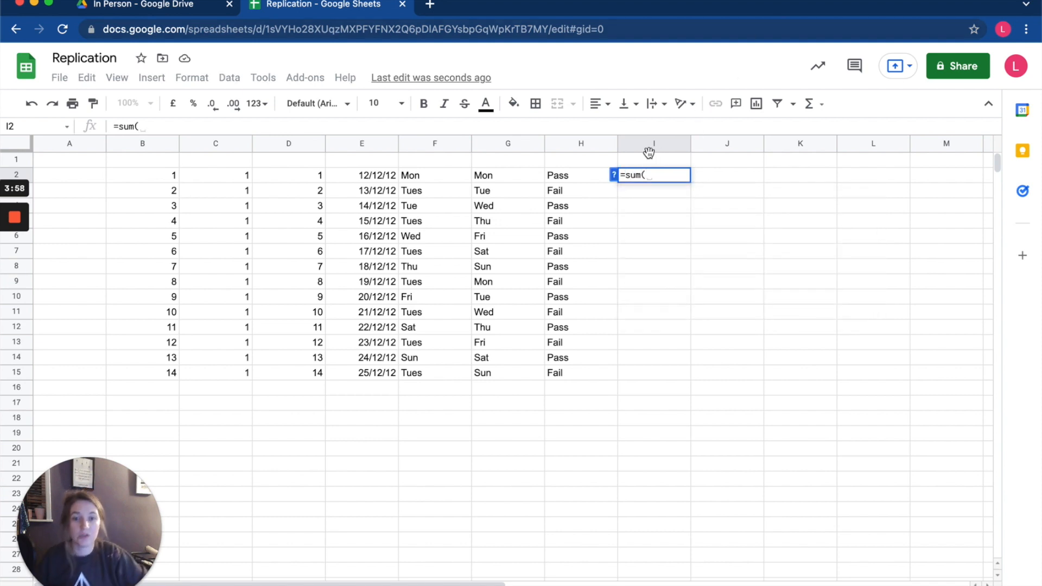
{"action": "left_click_drag", "start_coordinate": [155, 180], "coordinate": [304, 175]}
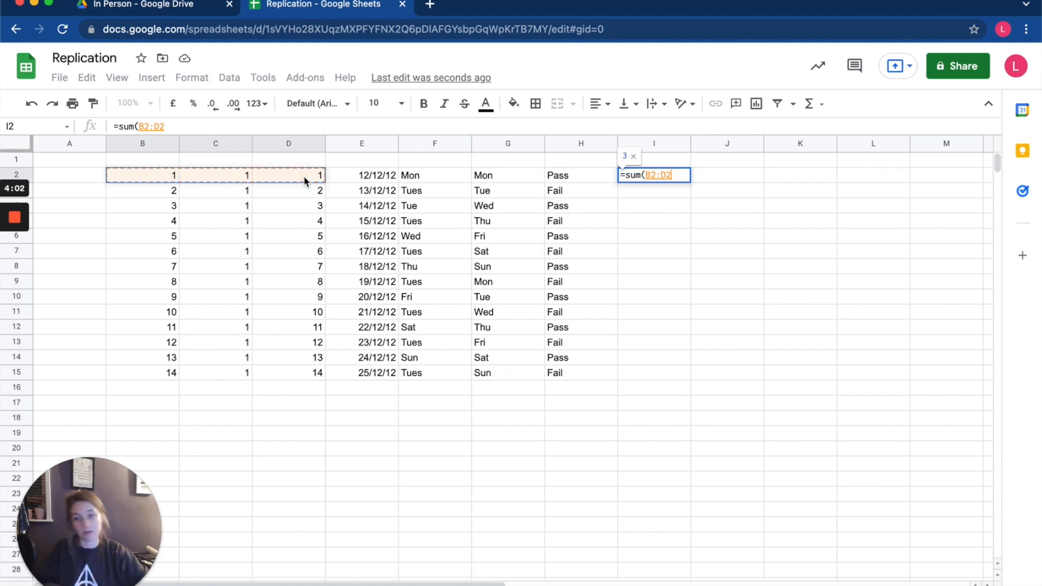
{"action": "type", "text": ")"}
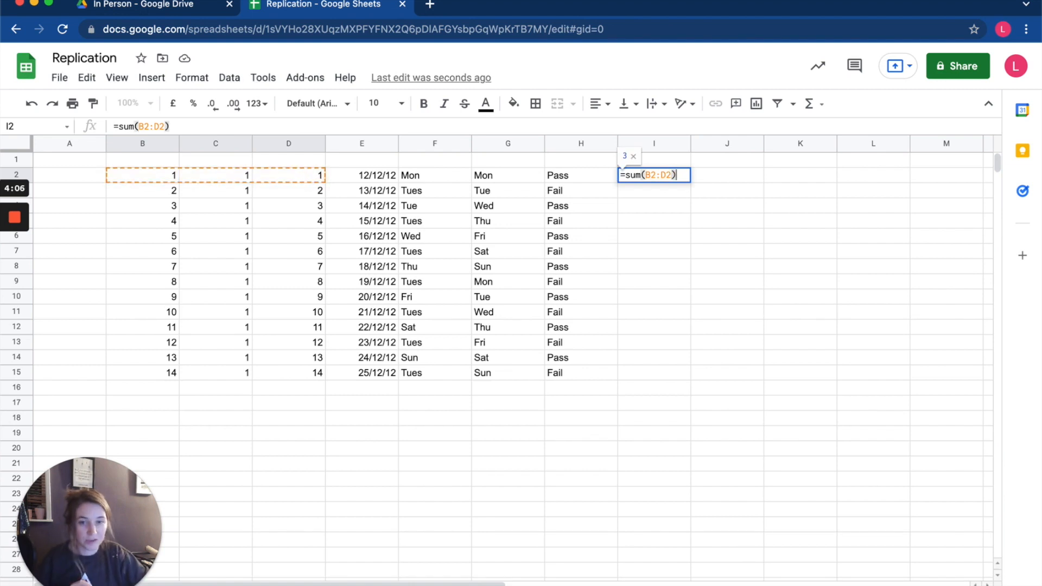
{"action": "key", "text": "Return"}
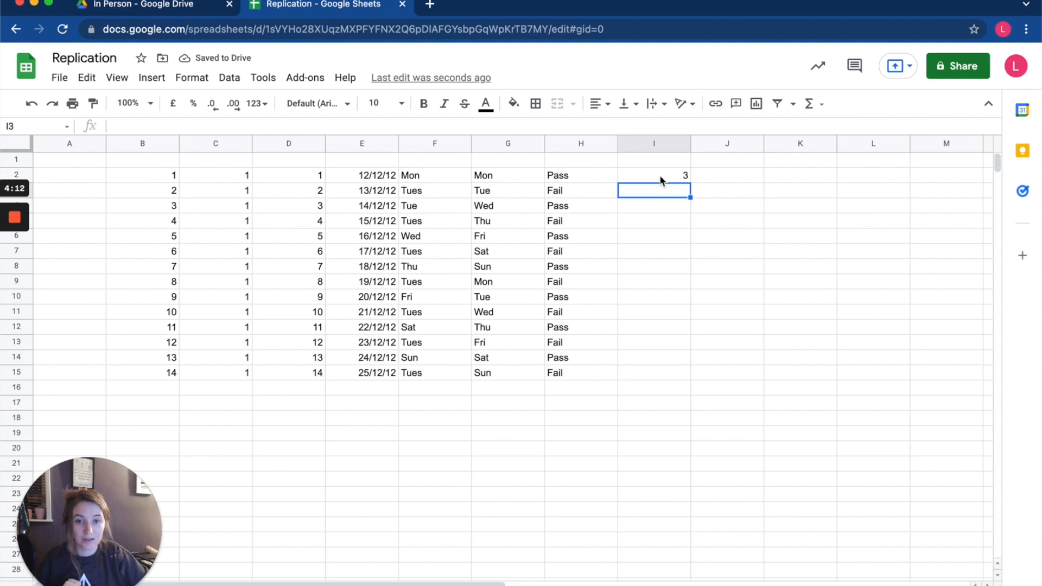
{"action": "left_click", "coordinate": [687, 177]}
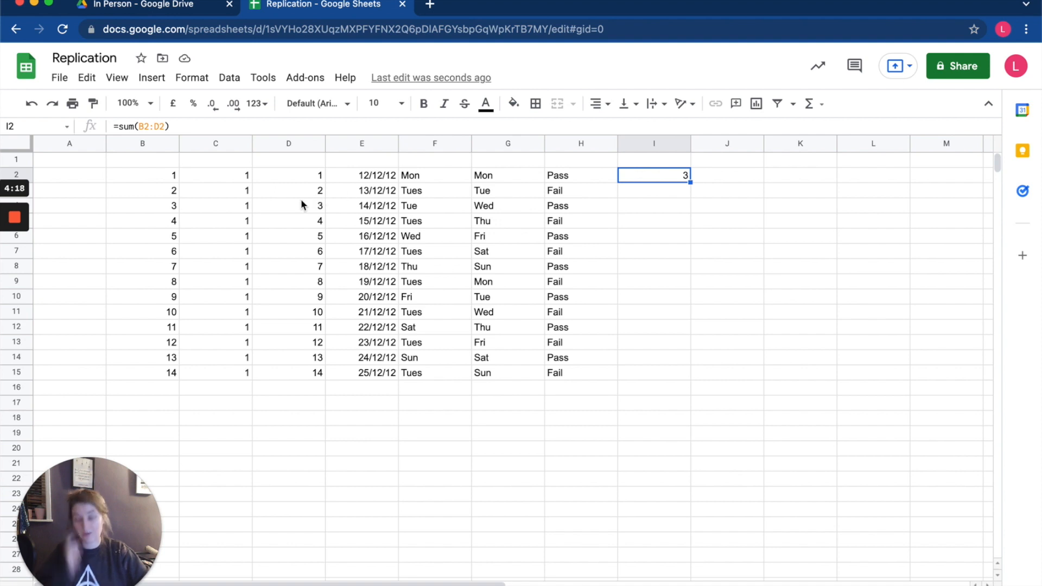
{"action": "double_click", "coordinate": [691, 183]}
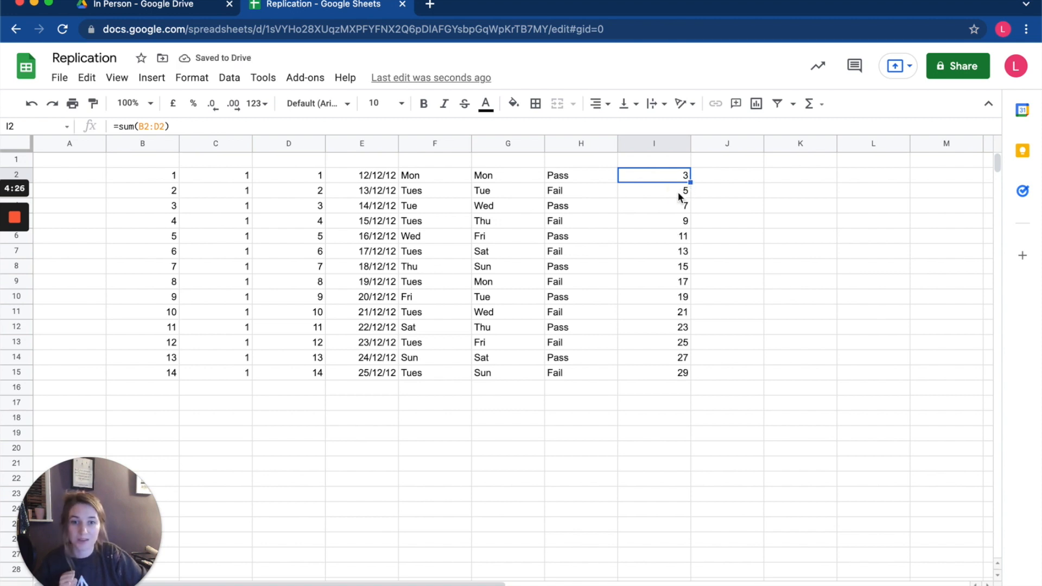
- Inspect the autofilled formulas in I3 and I13 to check which row's cells each one sums
{"action": "key", "text": "Down"}
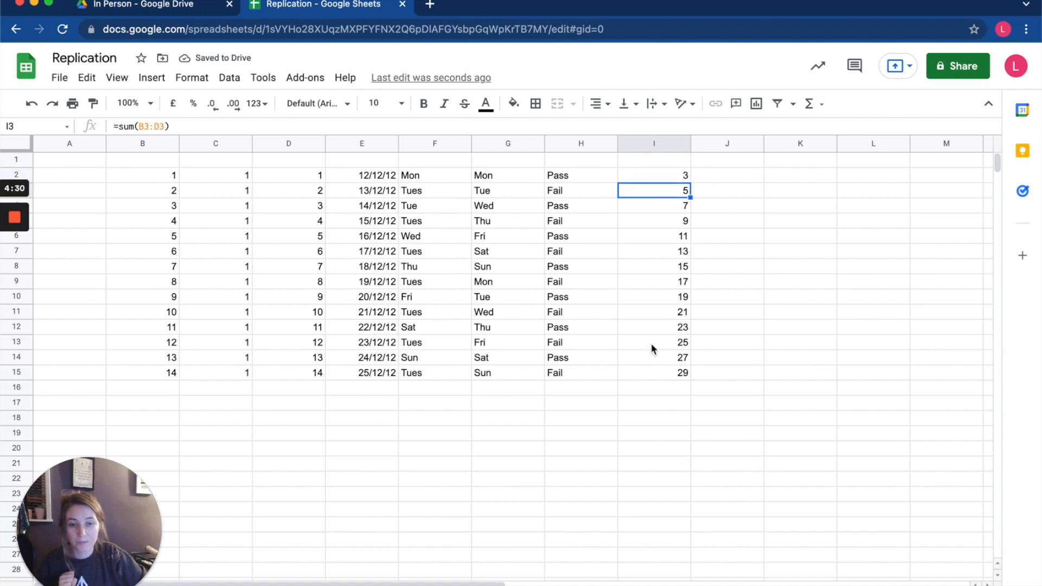
{"action": "double_click", "coordinate": [651, 343]}
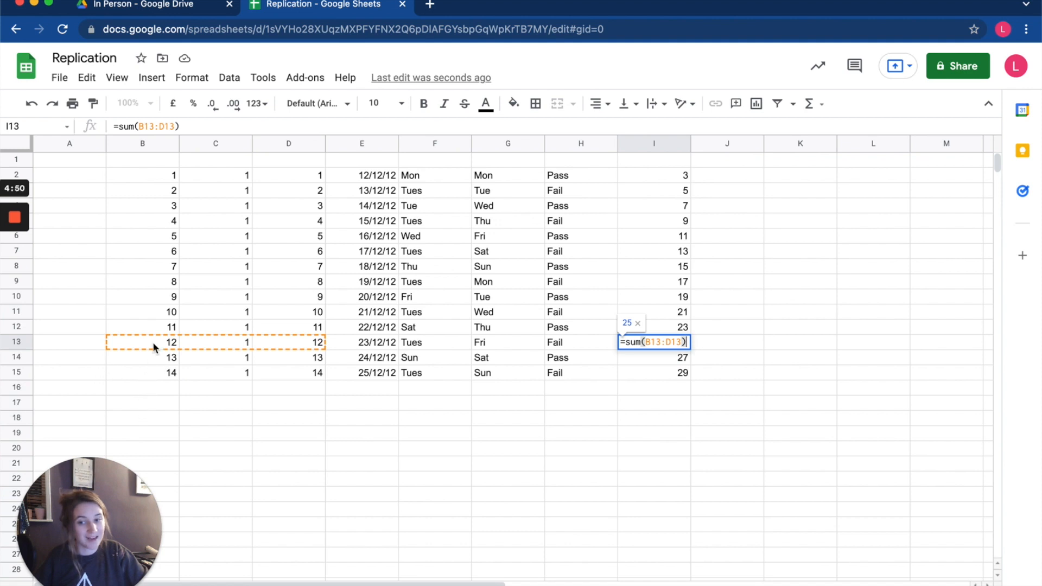
{"action": "key", "text": "Tab"}
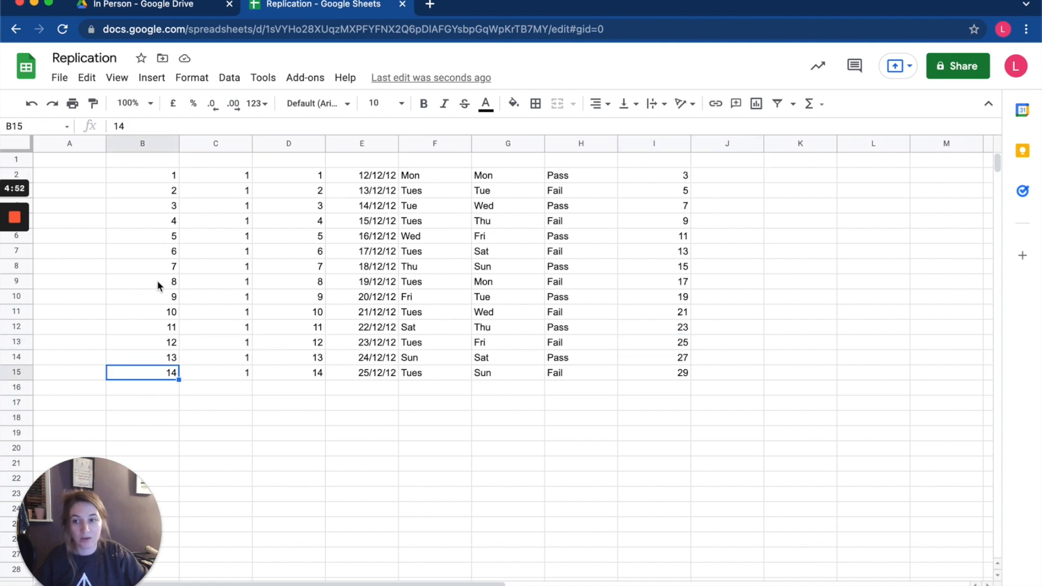
- Clear the value in B9 and the contents of C3:C15, keeping the 1 in C2
{"action": "left_click", "coordinate": [157, 280]}
{"action": "key", "text": "Delete"}
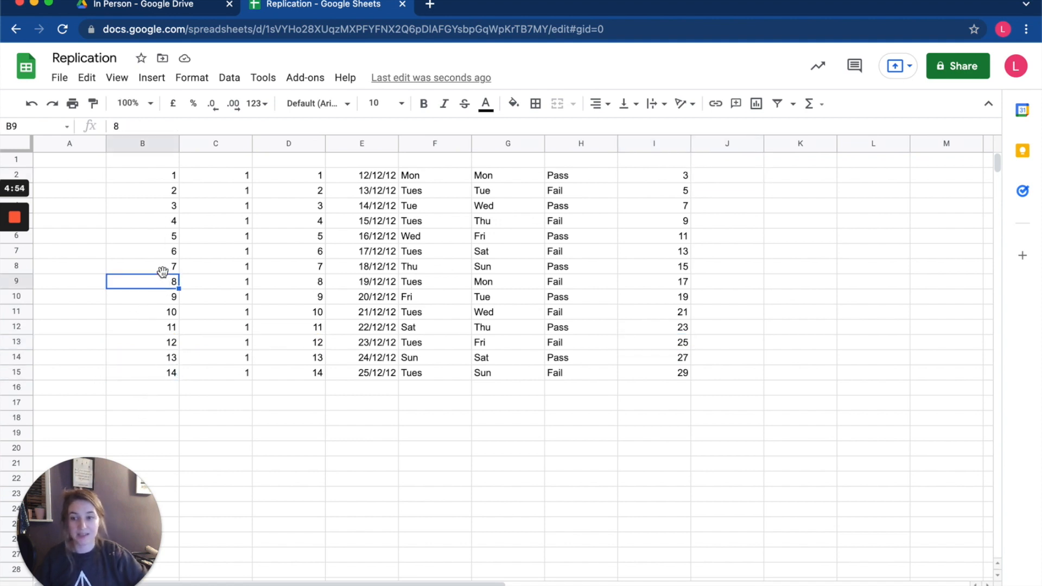
{"action": "left_click_drag", "start_coordinate": [233, 253], "coordinate": [232, 372]}
{"action": "key", "text": "Delete"}
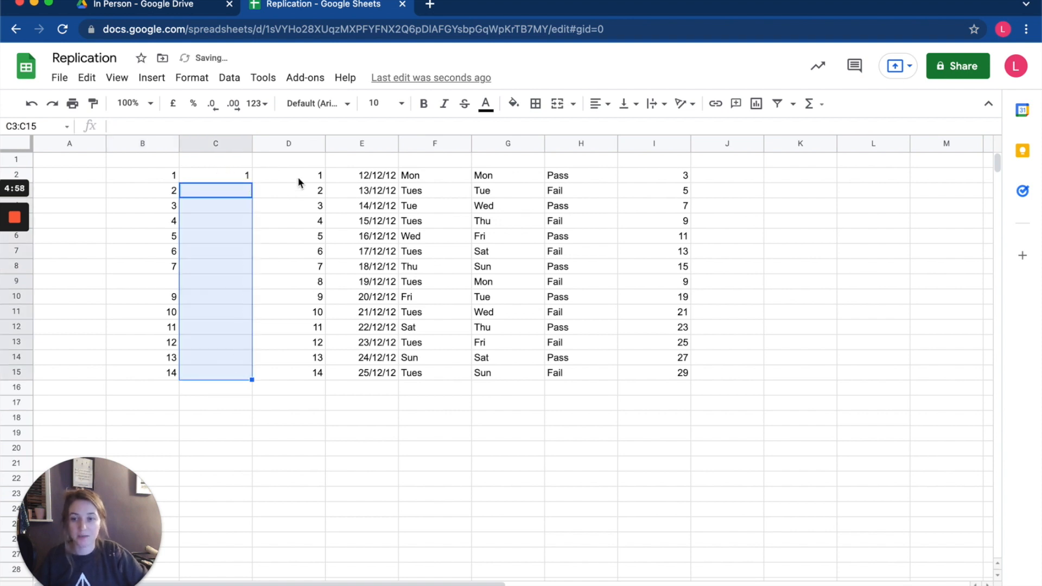
- Autofill the 1 from C2 down column C to row 8, and select the gap cells B9:C9
{"action": "left_click", "coordinate": [206, 177]}
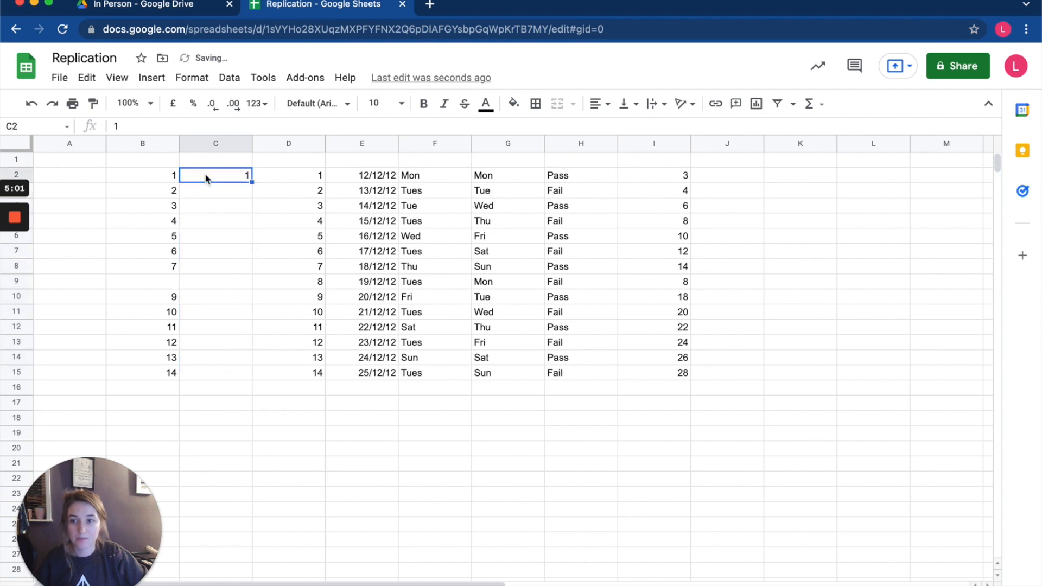
{"action": "double_click", "coordinate": [250, 181]}
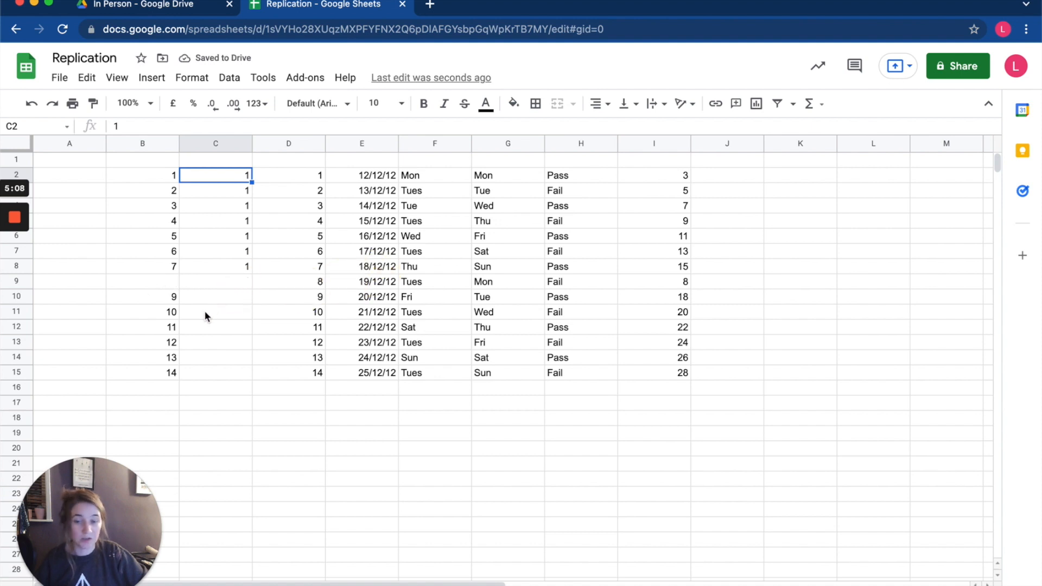
{"action": "mouse_move", "coordinate": [154, 282]}
{"action": "left_mouse_down"}
{"action": "mouse_move", "coordinate": [214, 294]}
{"action": "mouse_move", "coordinate": [215, 283]}
{"action": "left_mouse_up"}
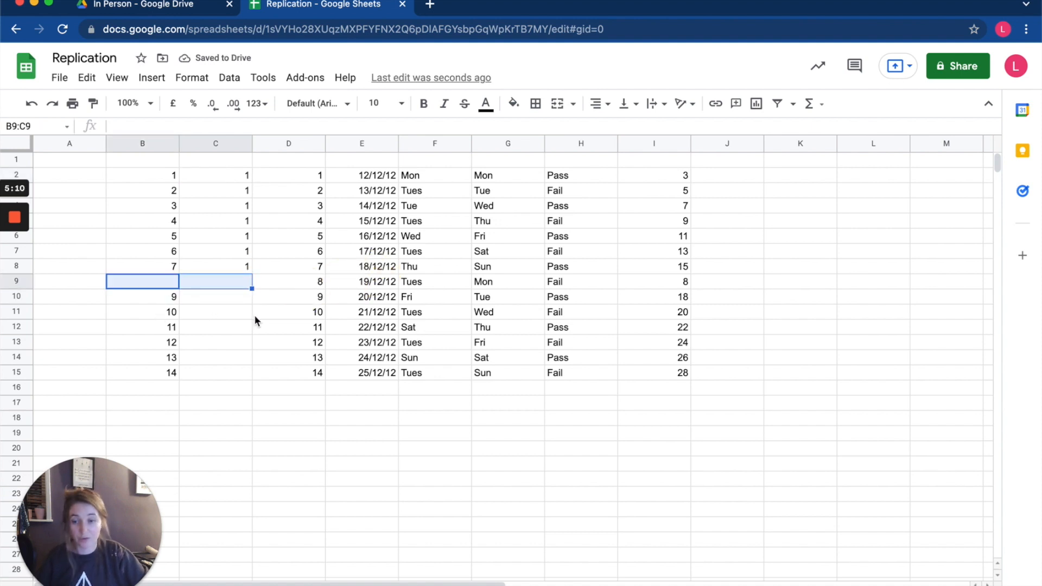
{"action": "left_click", "coordinate": [198, 339]}
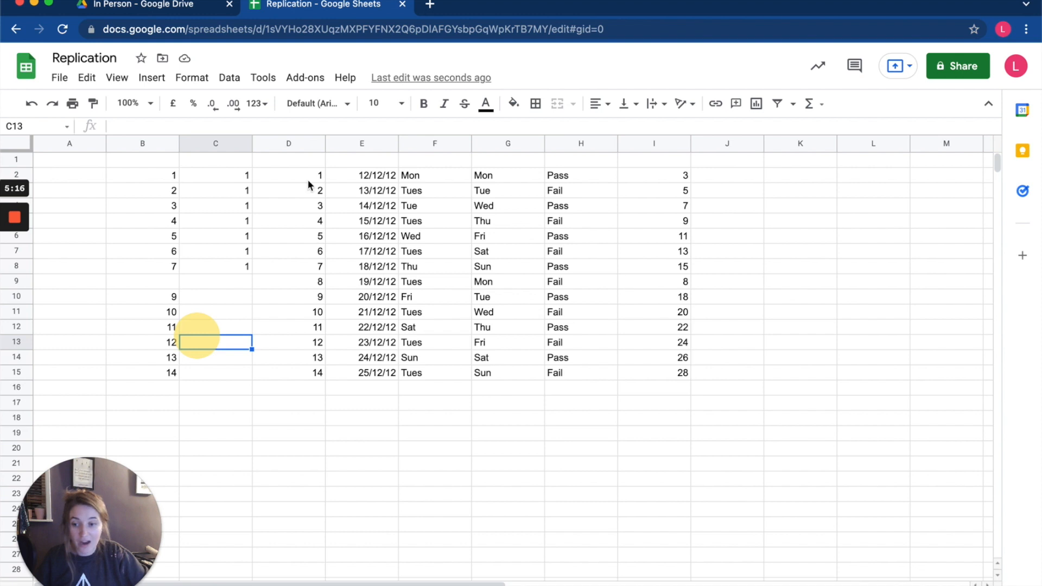
- Jump from B2 to the last cell of the unbroken data block in column B
{"action": "left_click", "coordinate": [150, 177]}
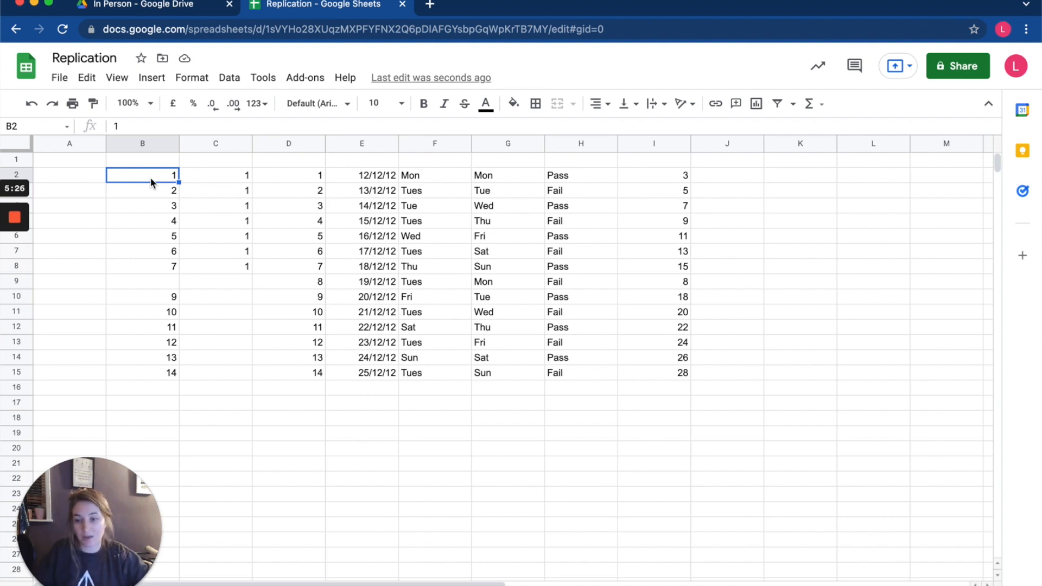
{"action": "key", "text": "super+Down"}
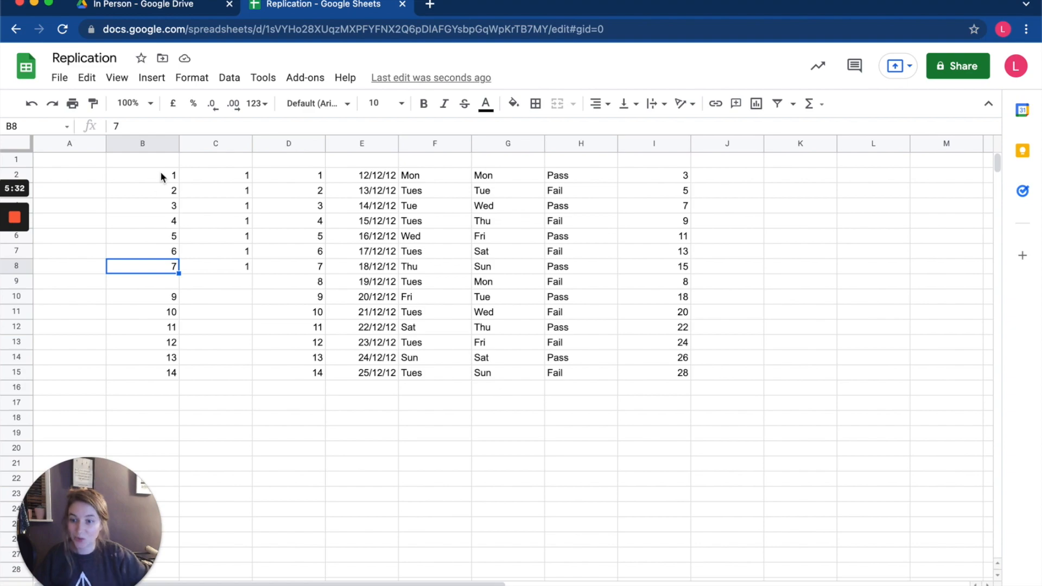
{"action": "mouse_move", "coordinate": [11, 225]}
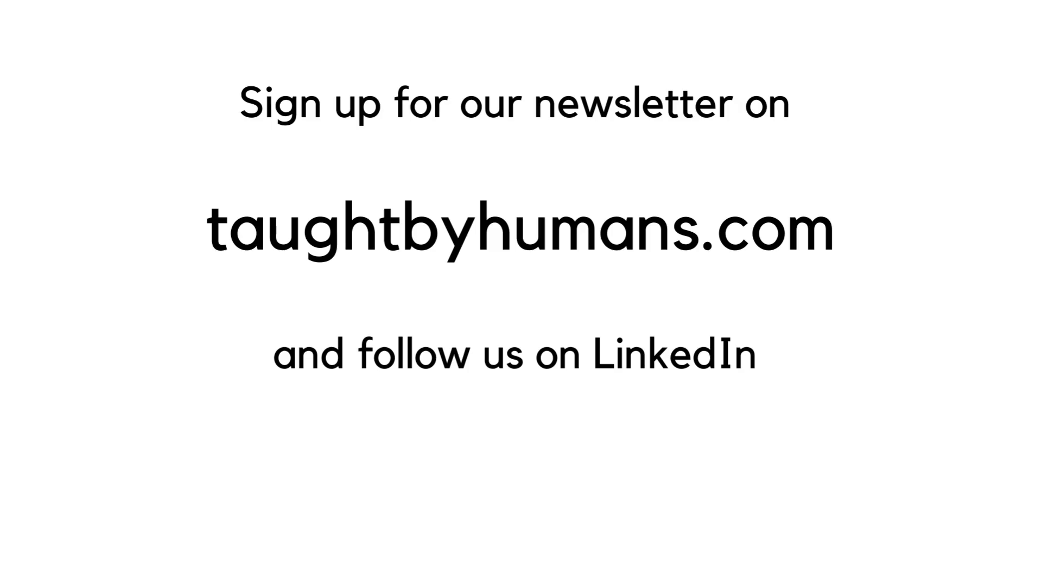